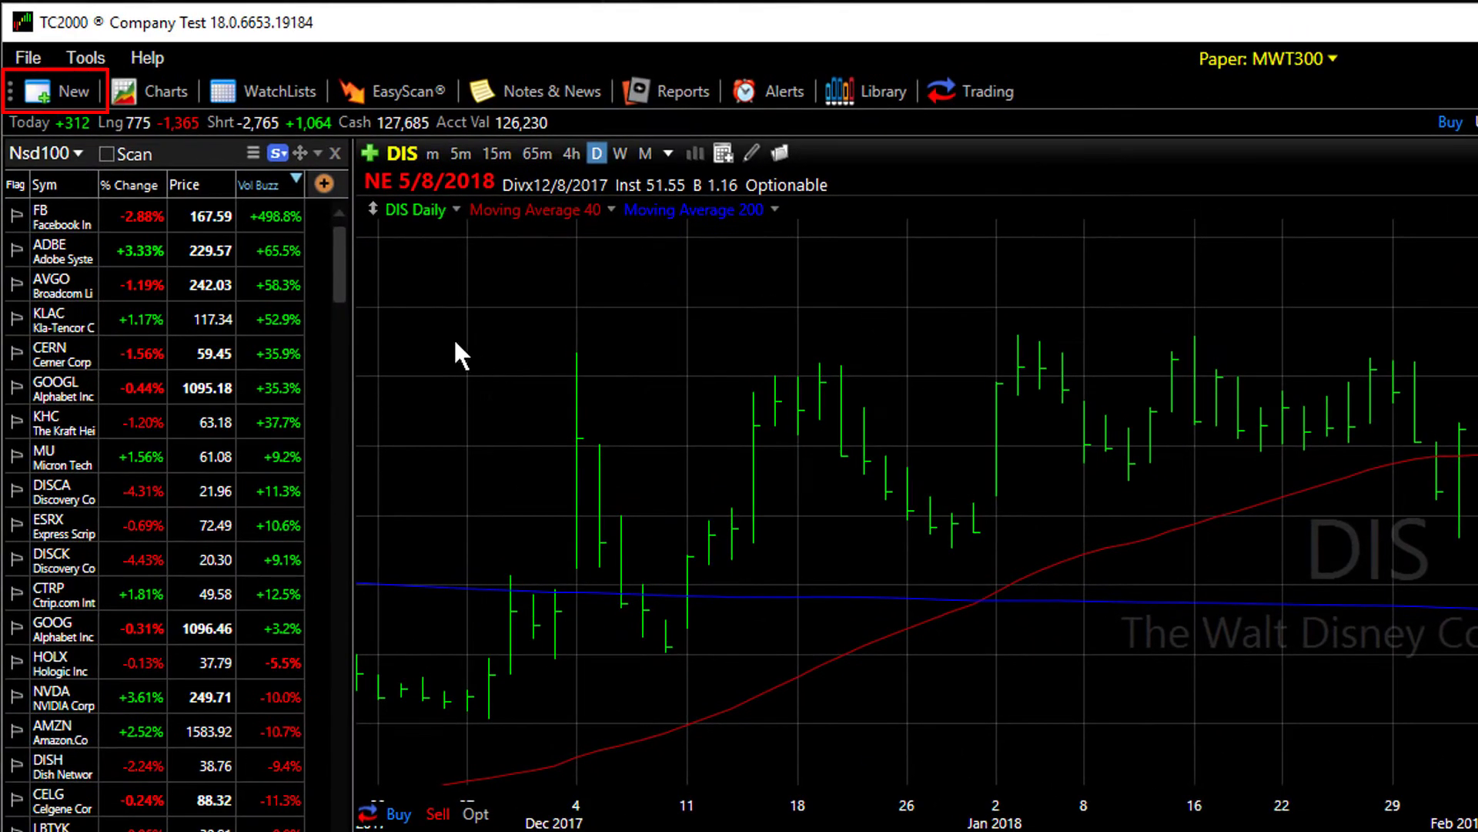
Create a new combo list from New > Combo List and name it 'My Universe'
click(49, 89)
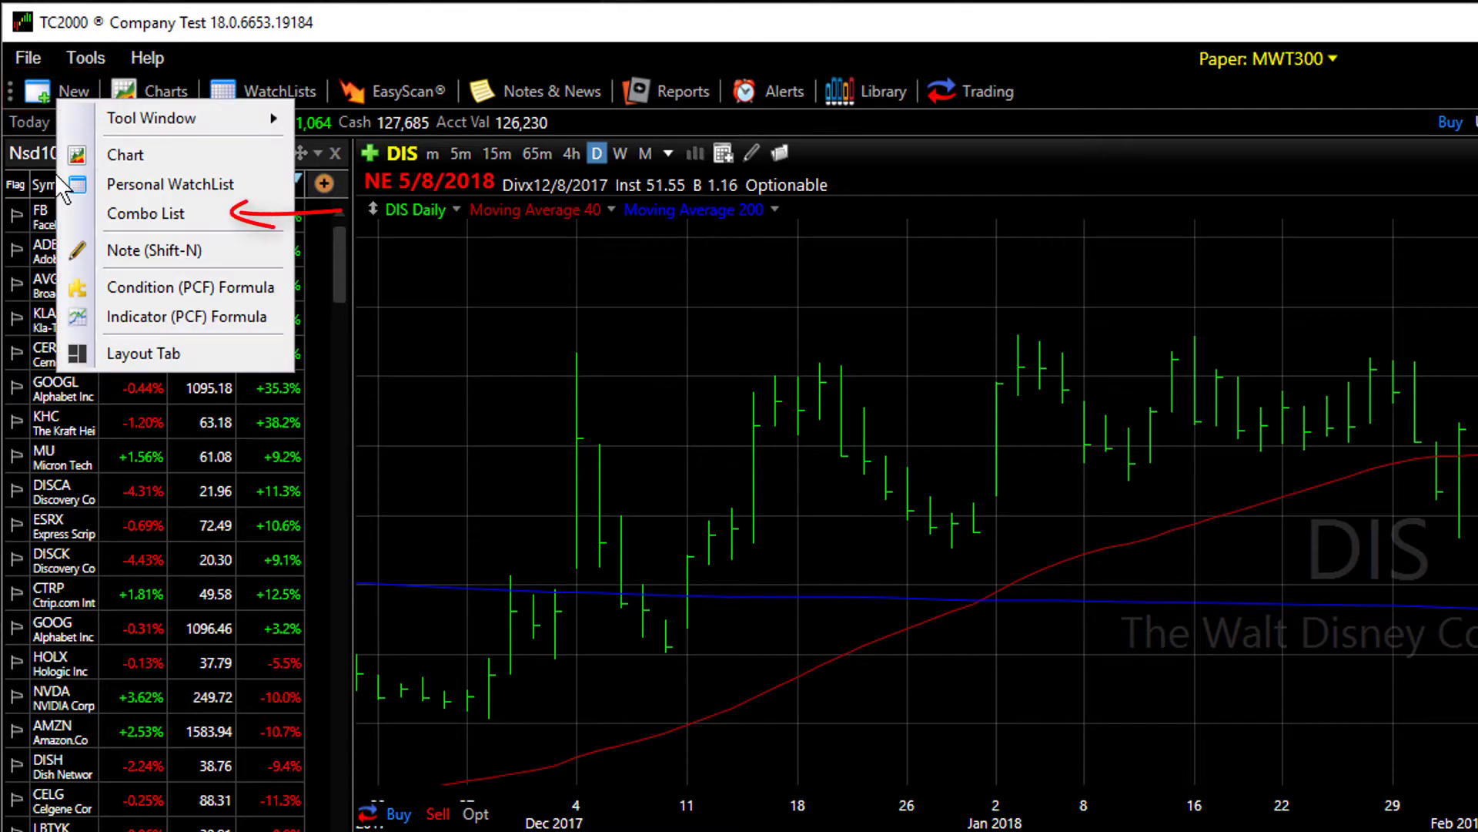
click(193, 213)
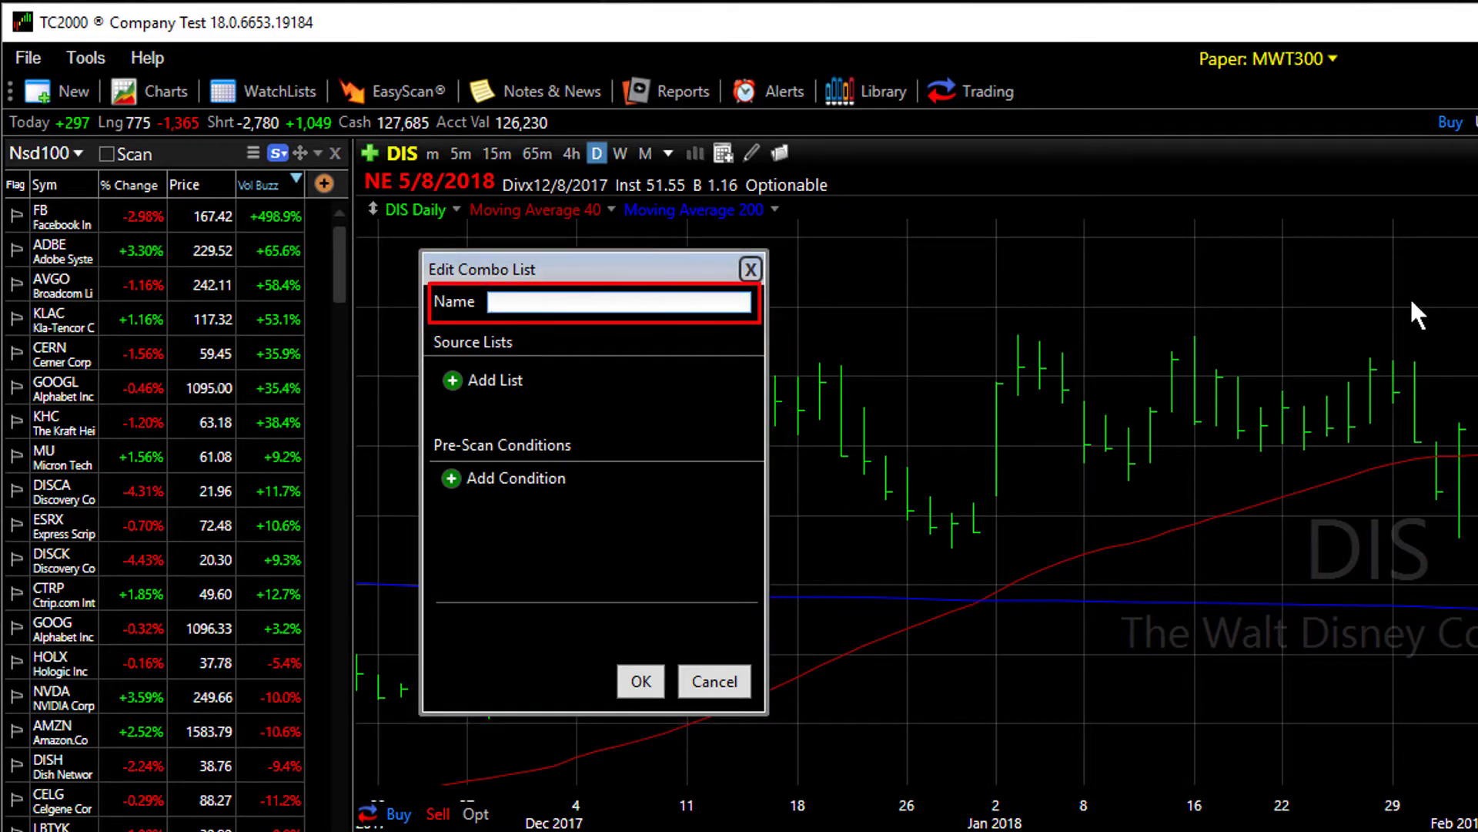
text(My Universe)
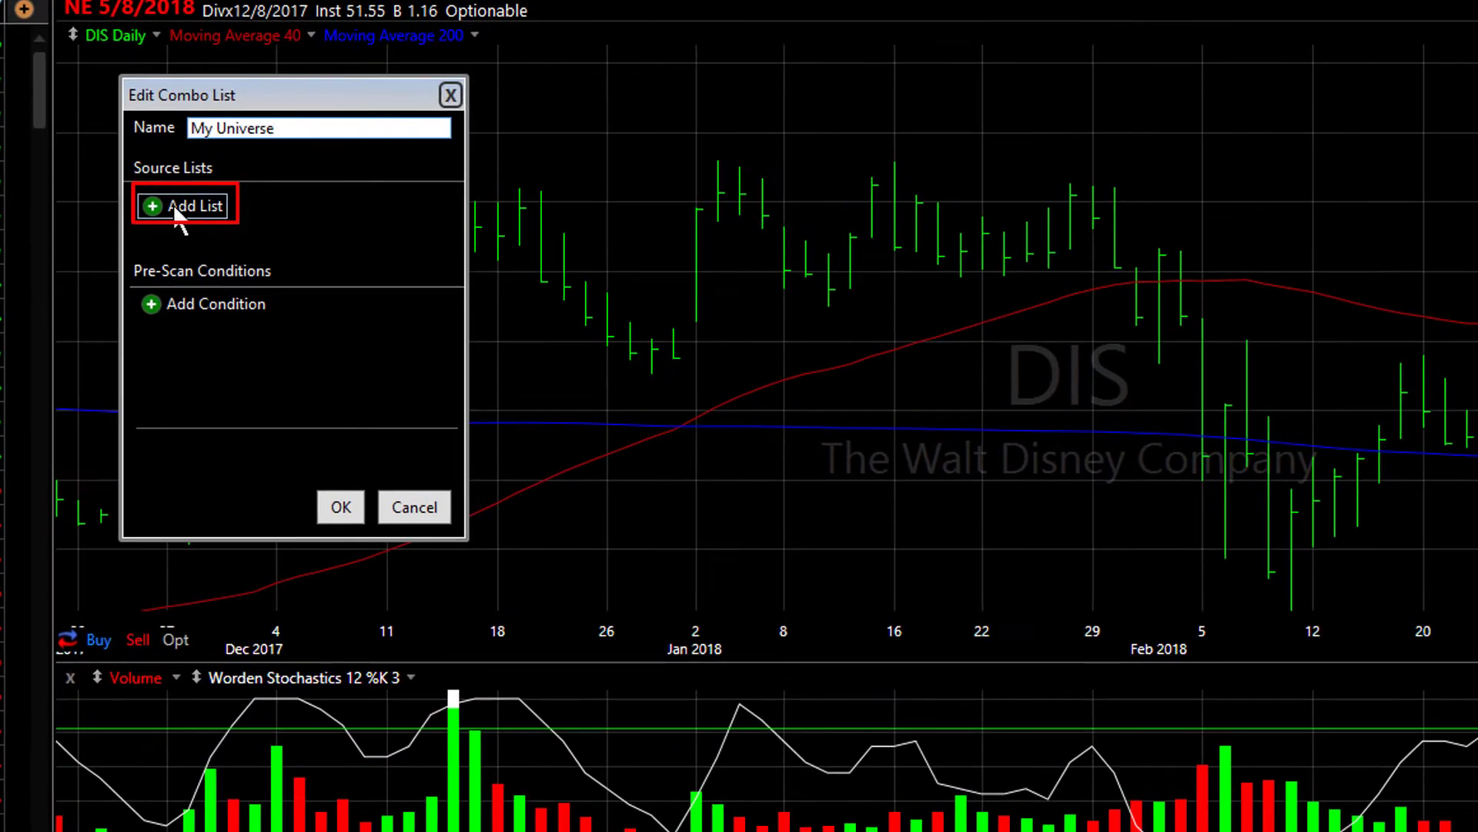
Add NASDAQ, Standard and Poors 500 Component Stocks, and American Depositary Receipts - ADR as source lists
click(202, 222)
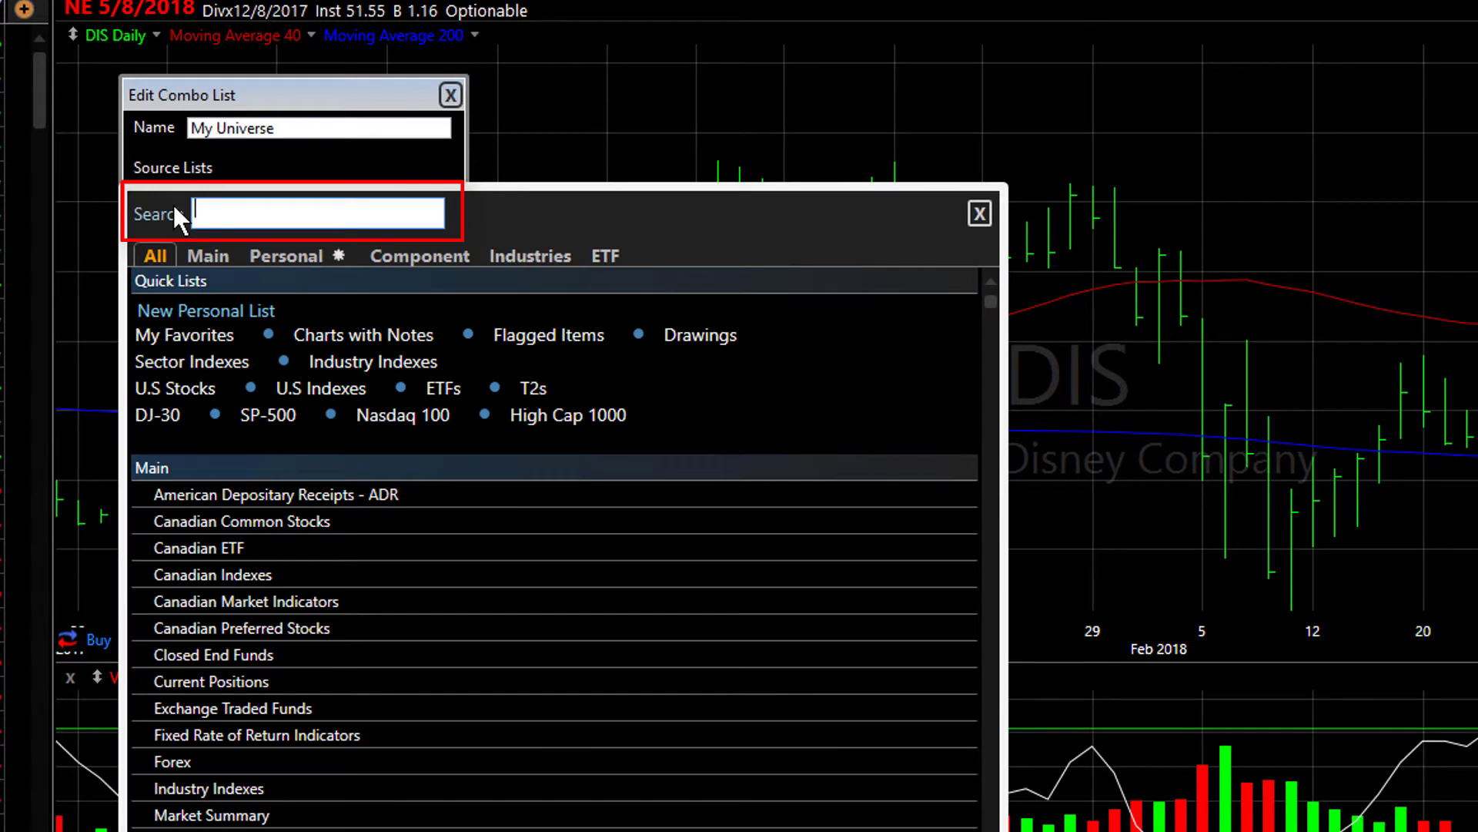
text(nasd)
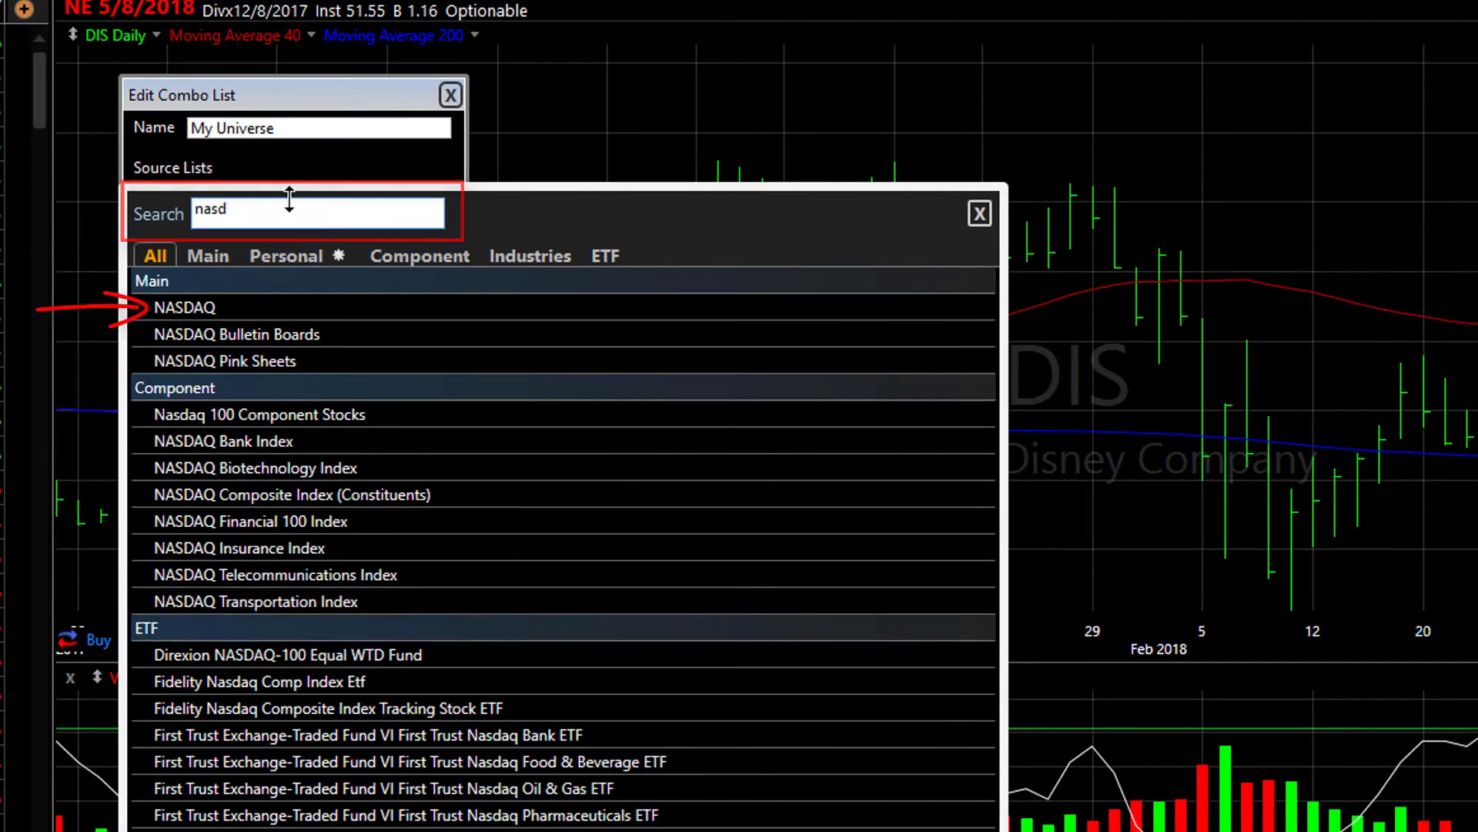
click(206, 307)
click(177, 234)
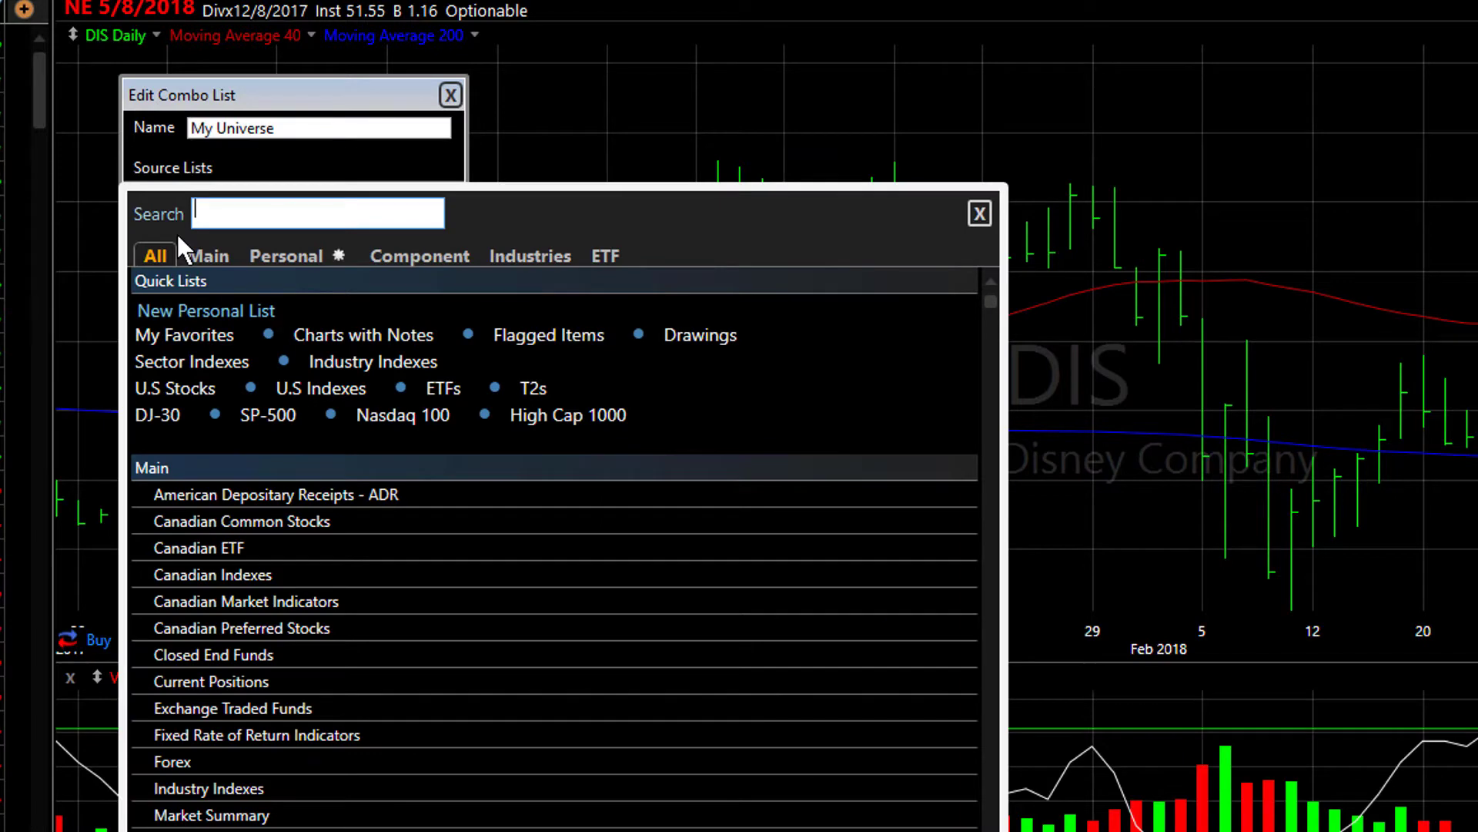
text(stand)
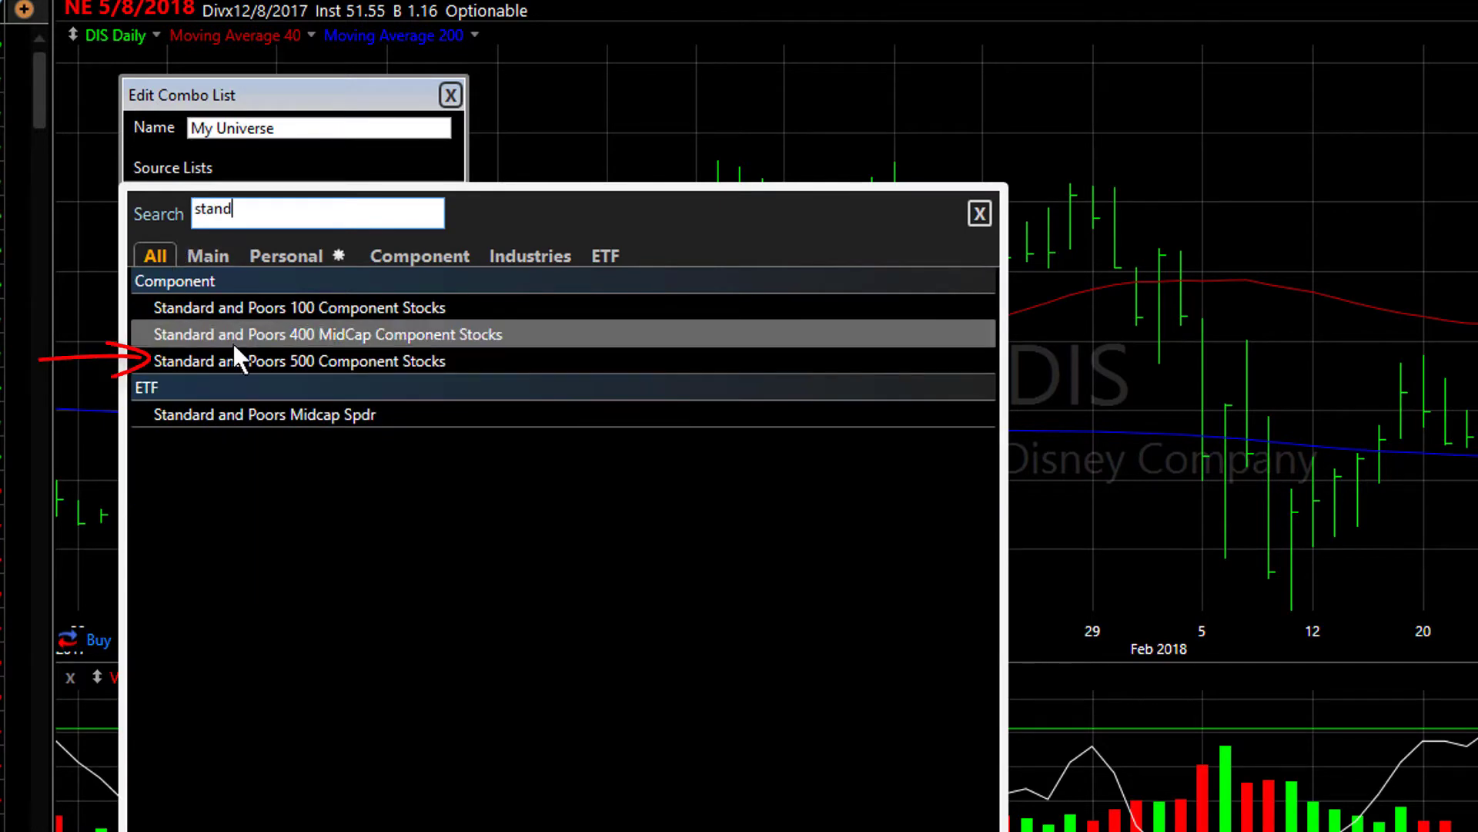
click(345, 362)
click(194, 274)
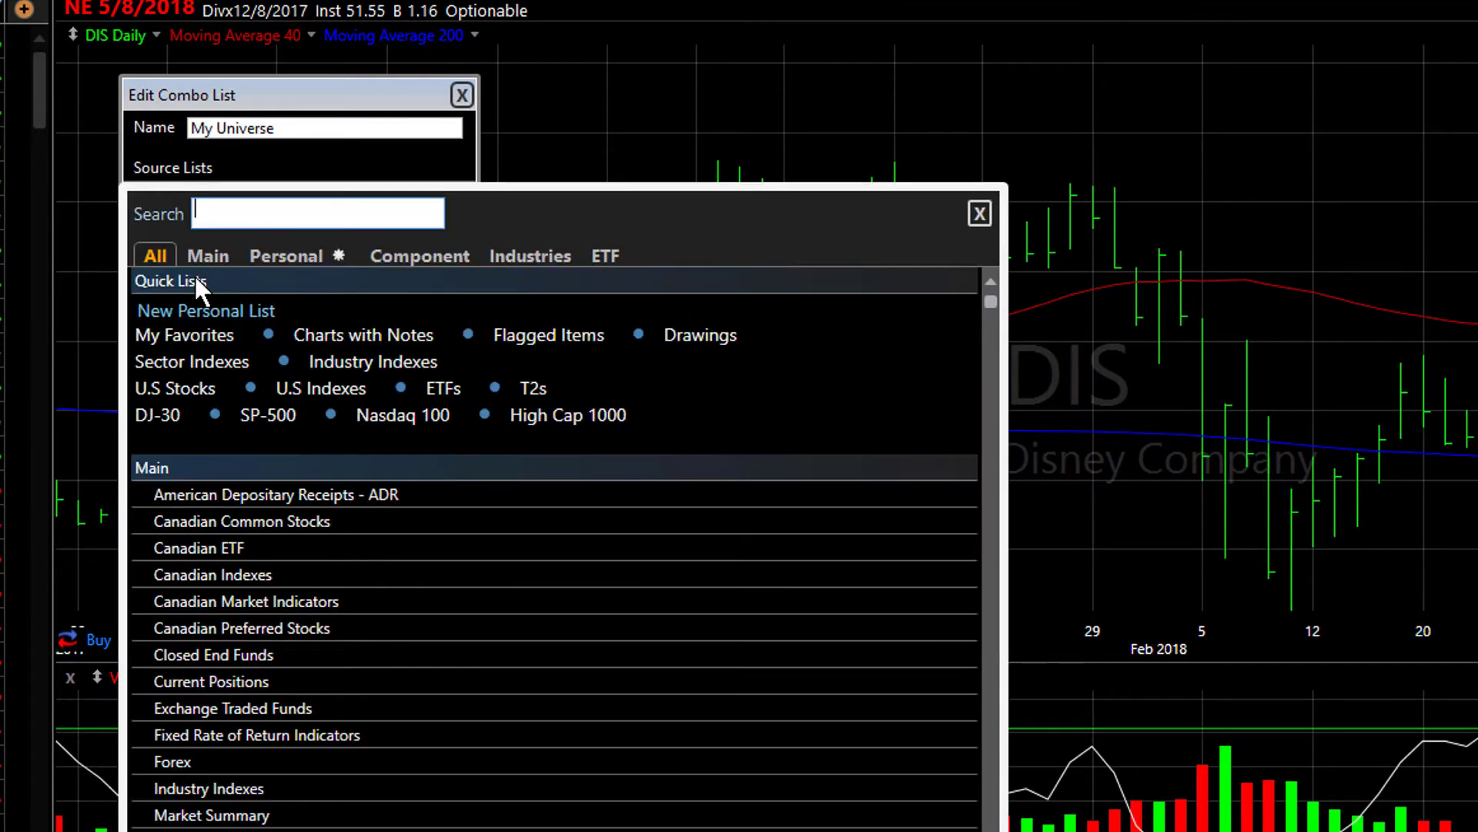
text(adr)
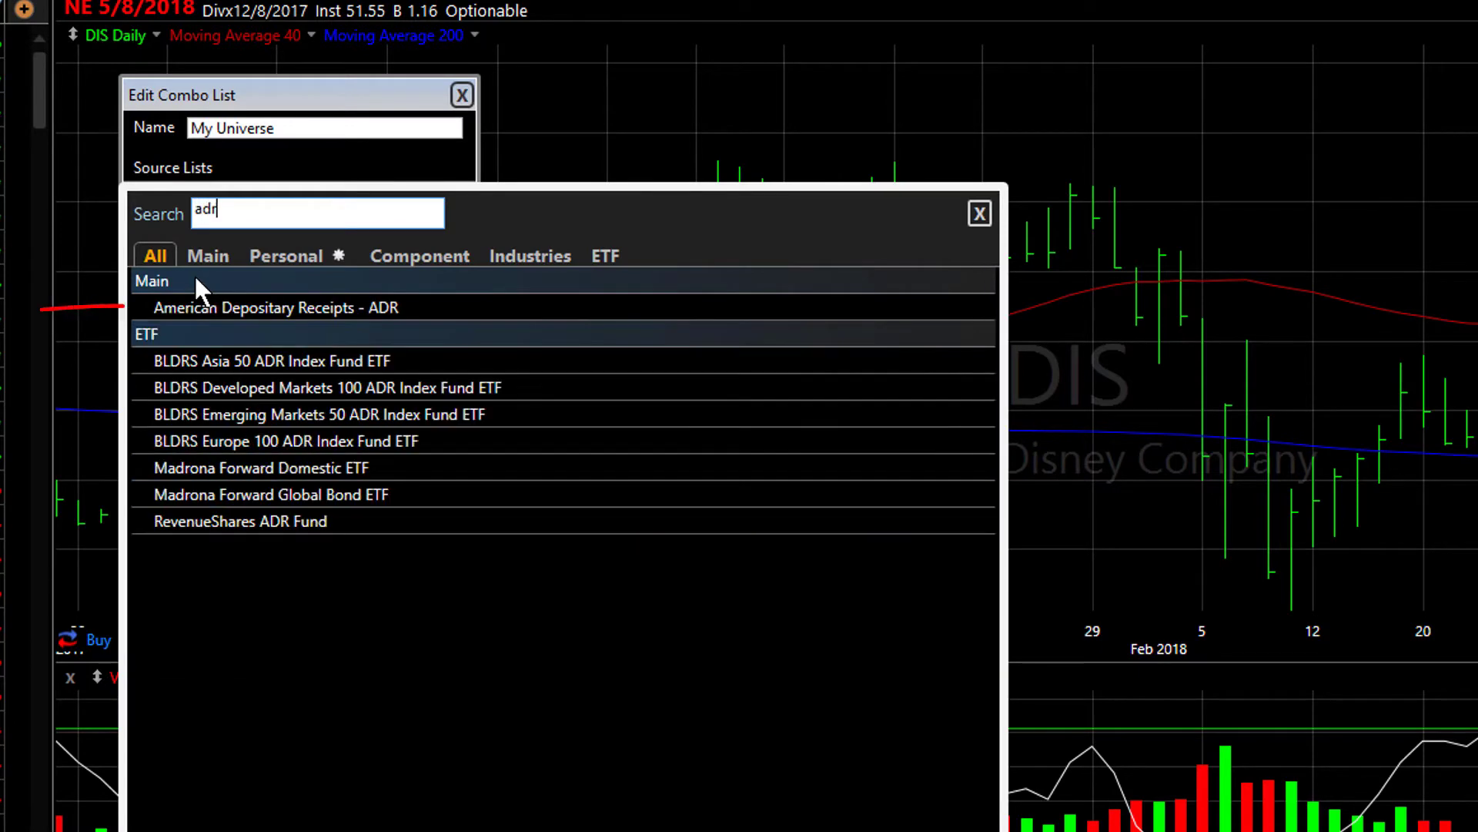
click(271, 308)
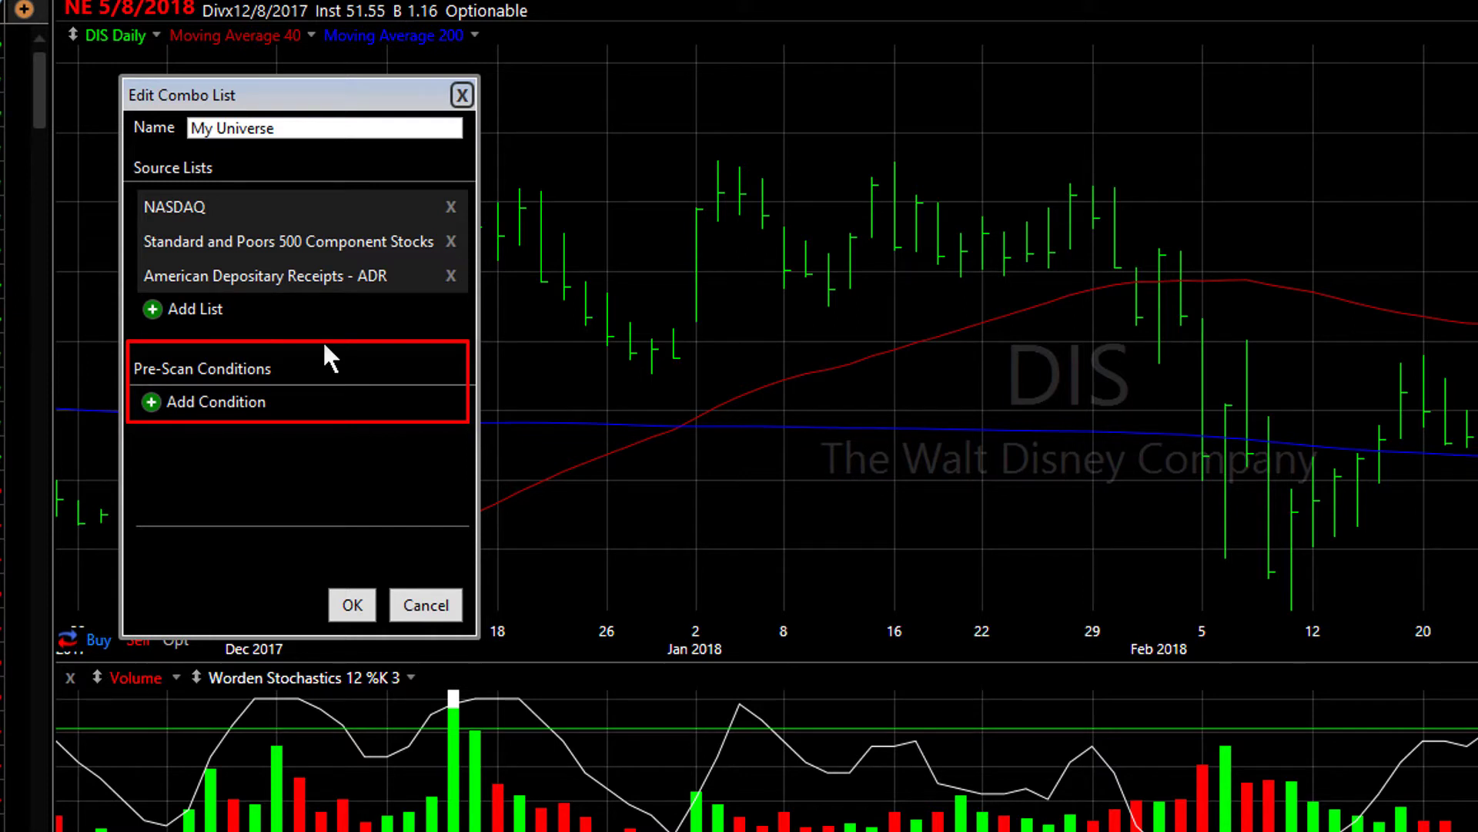
Add a Price History condition requiring daily price between 5 and 100
click(182, 406)
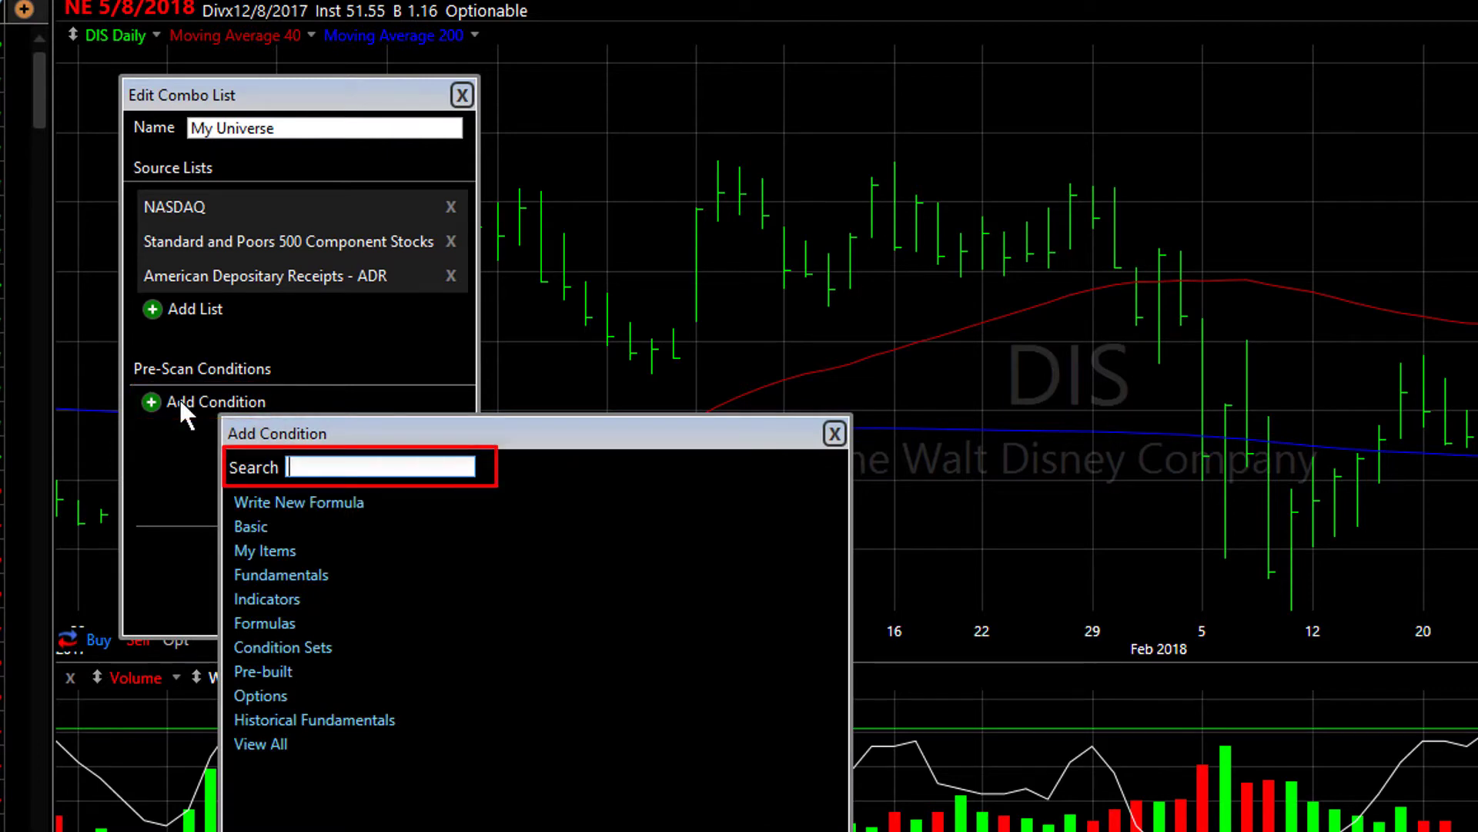
text(price)
click(266, 231)
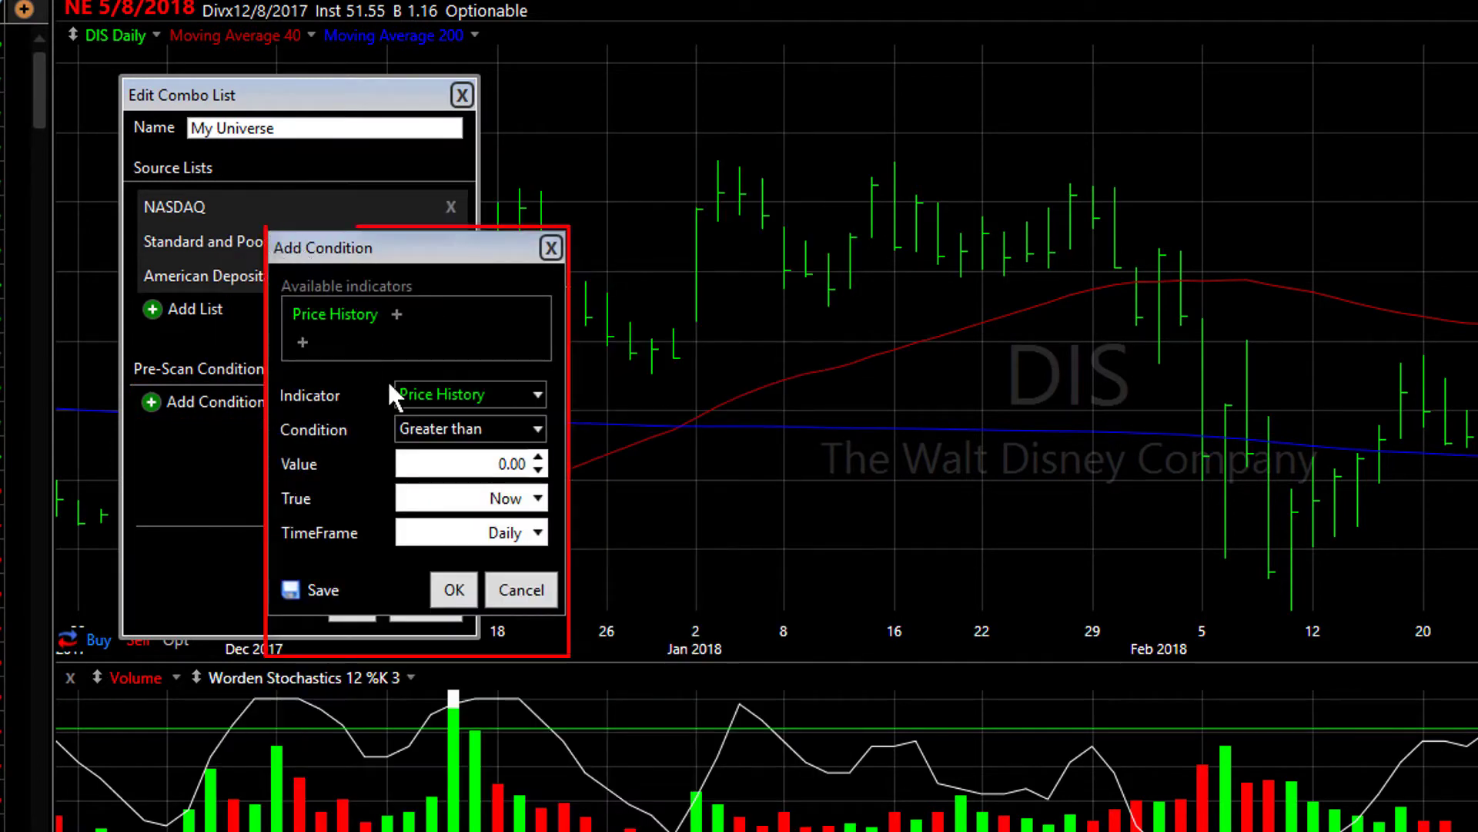
click(437, 426)
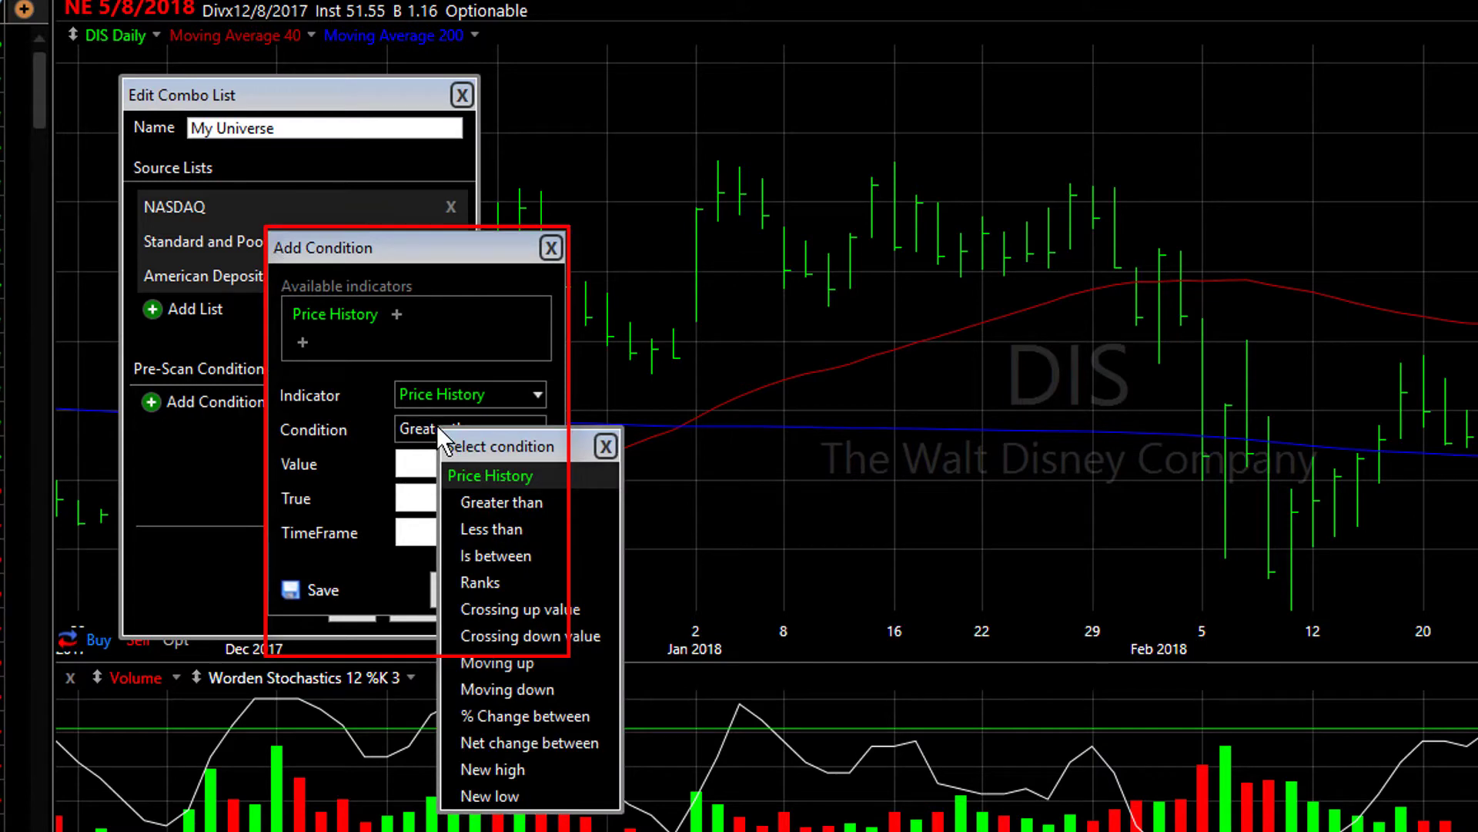
click(493, 557)
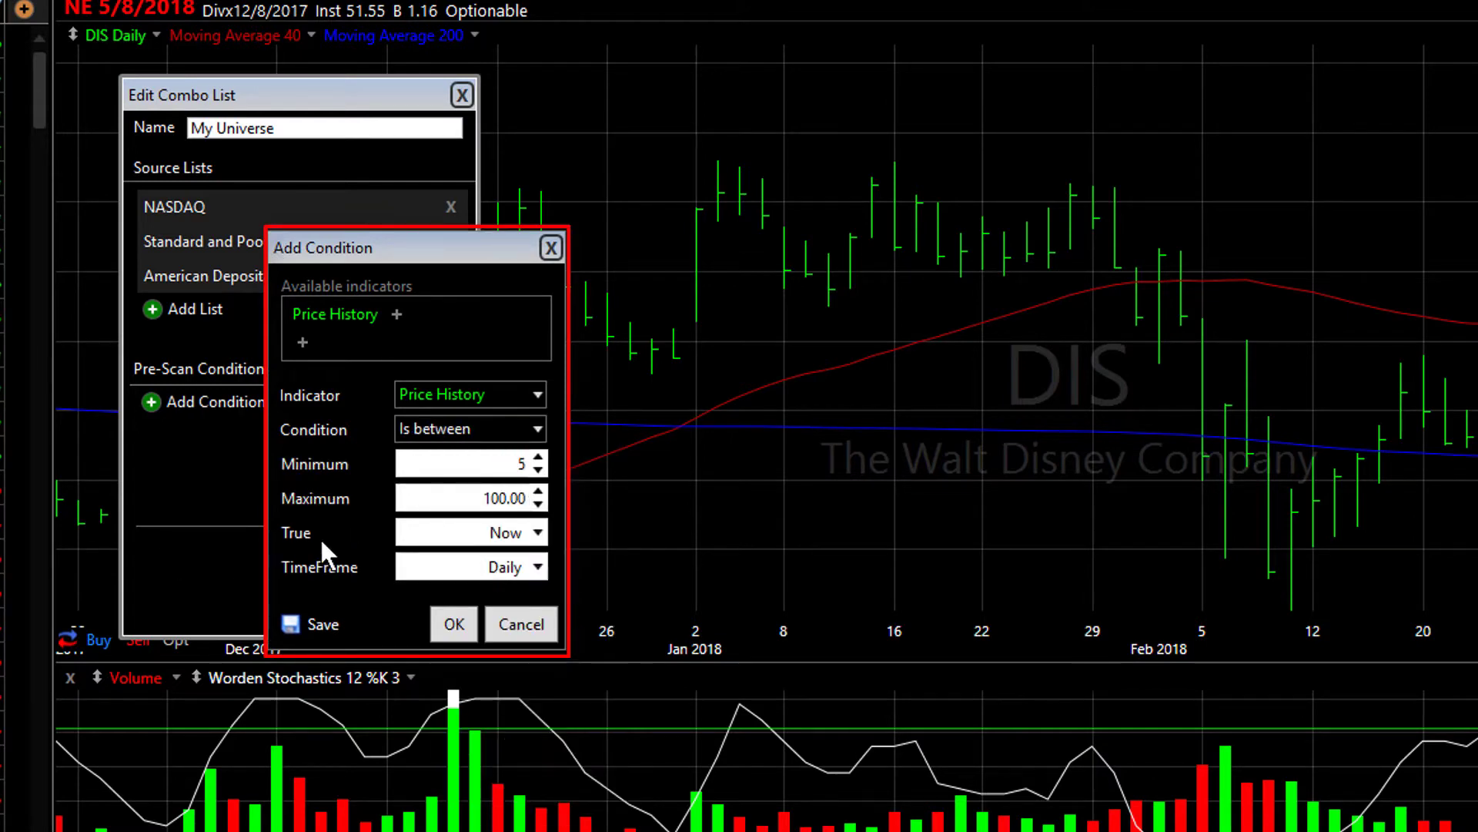
click(449, 620)
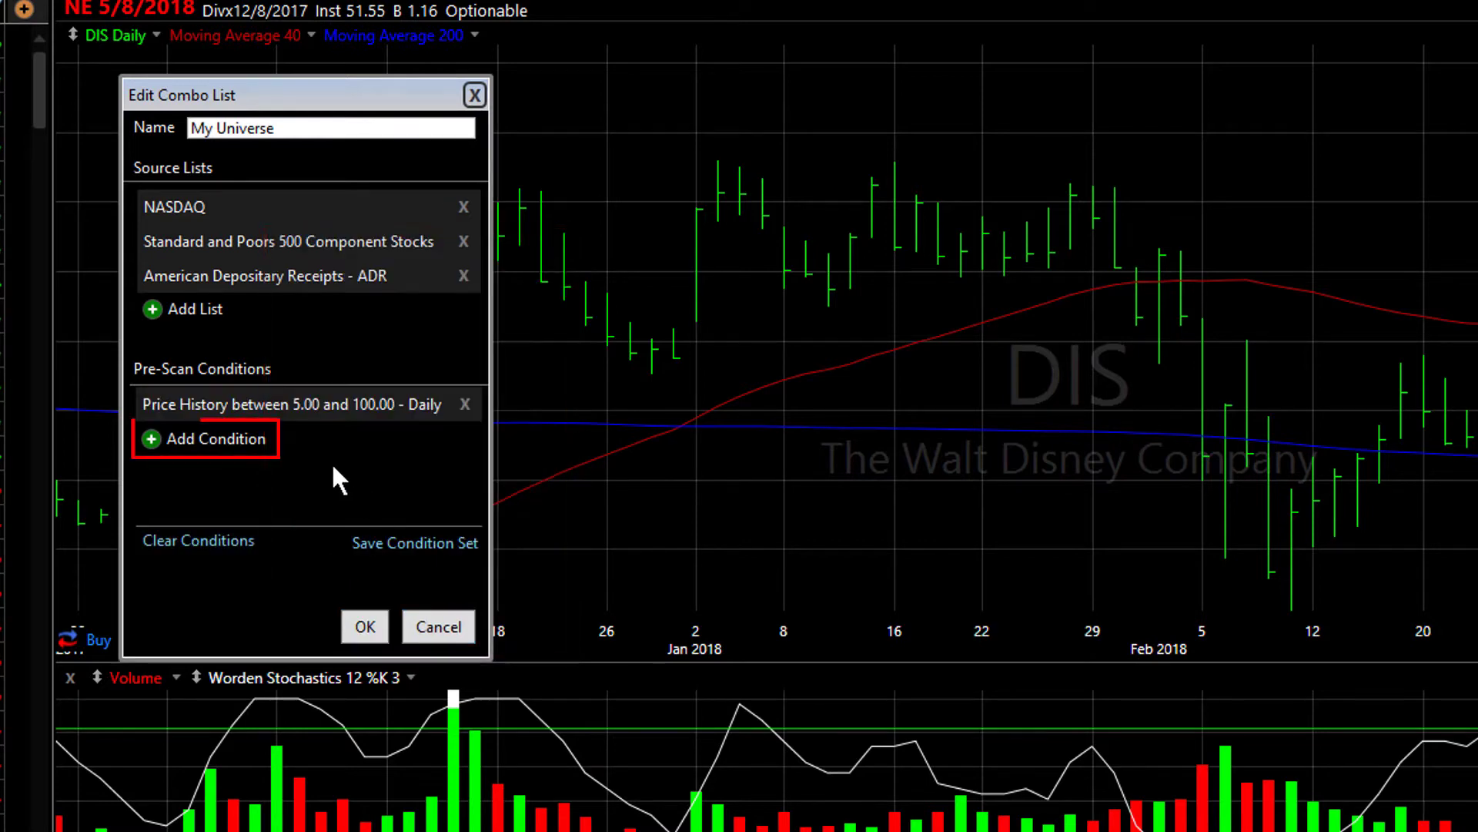
Add a Volume 90-Day condition with the threshold set to greater than 500000
click(218, 440)
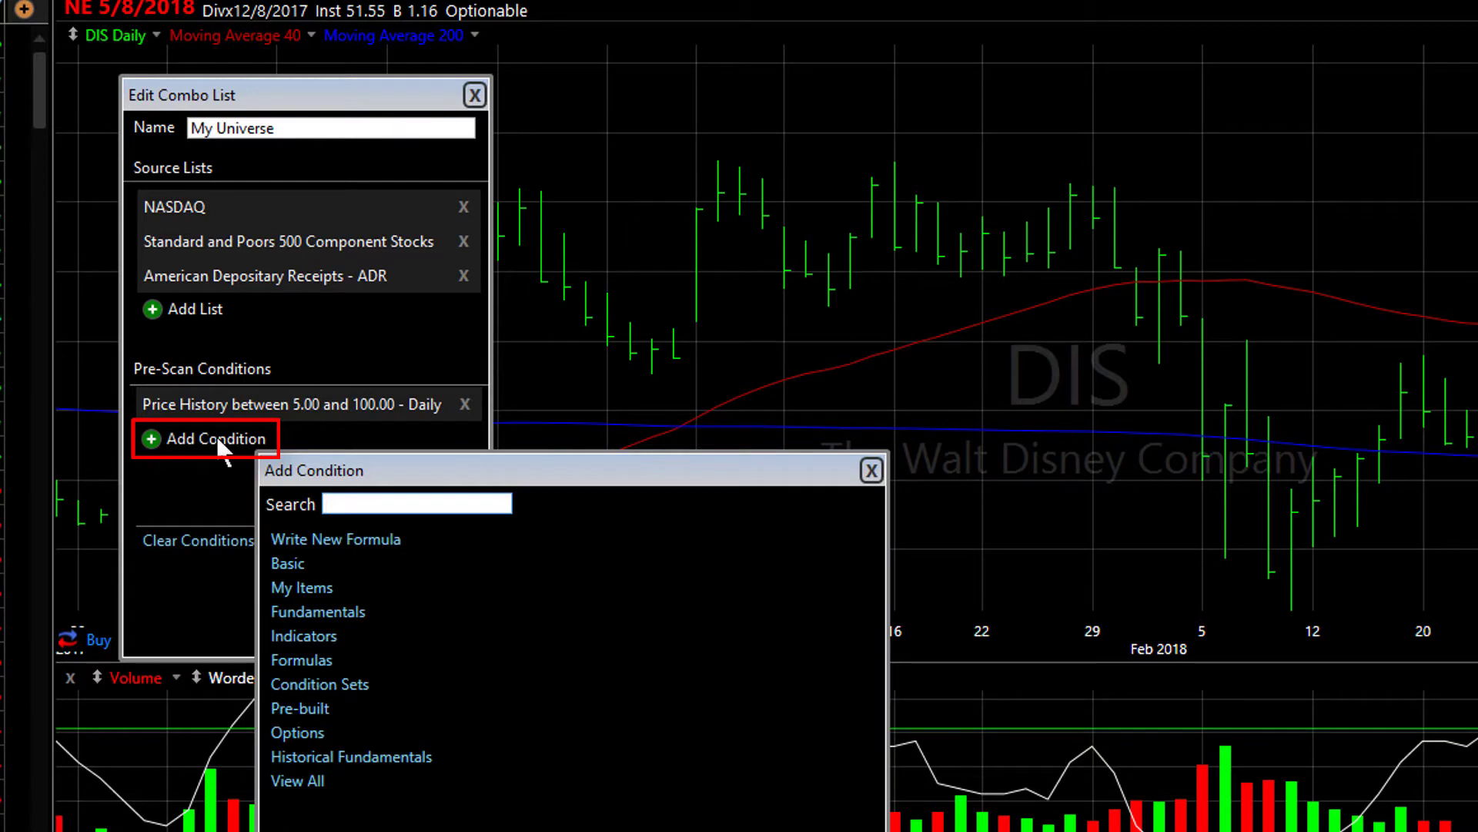
text(90)
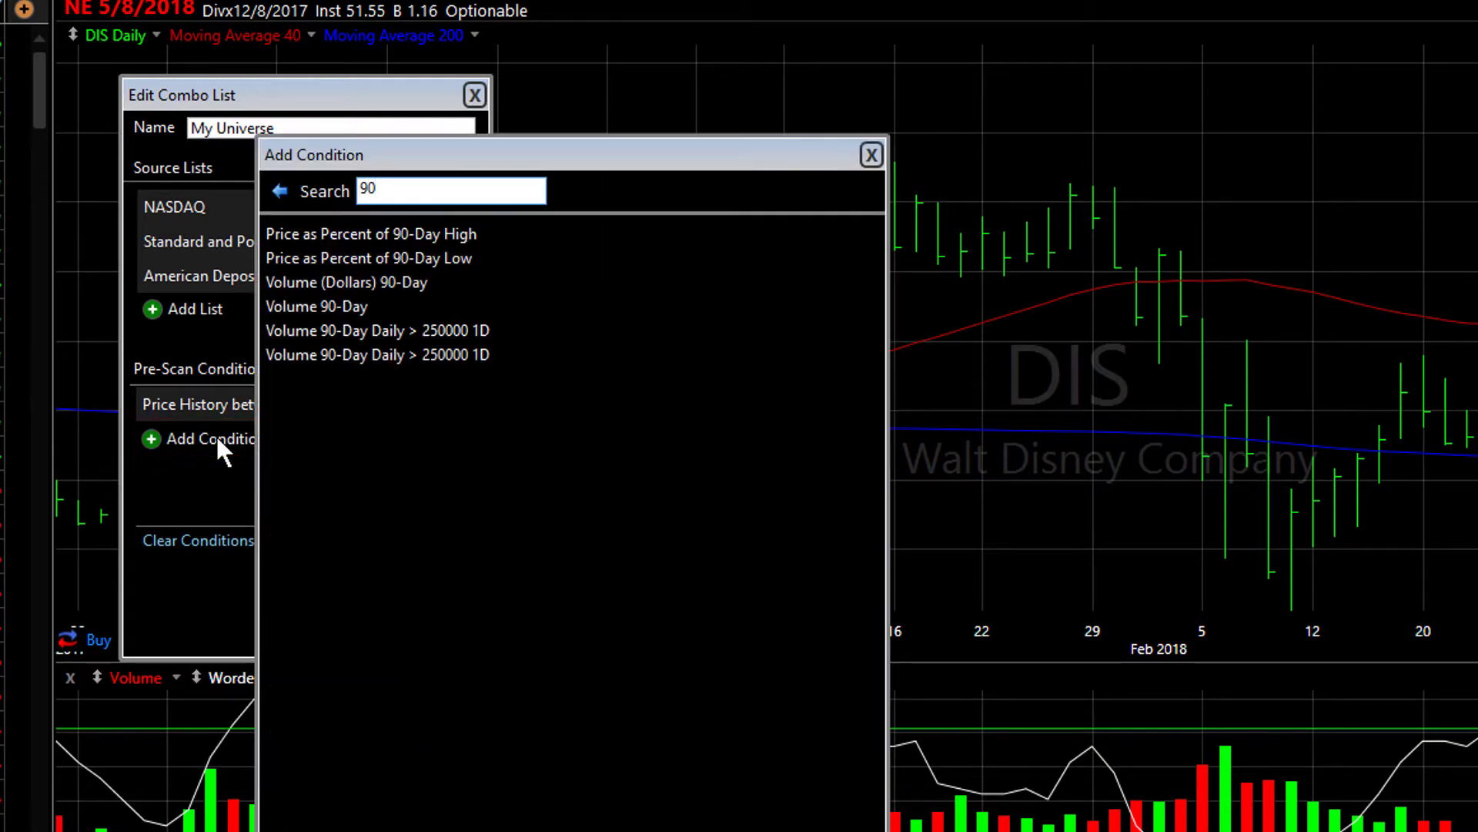
click(300, 305)
click(478, 608)
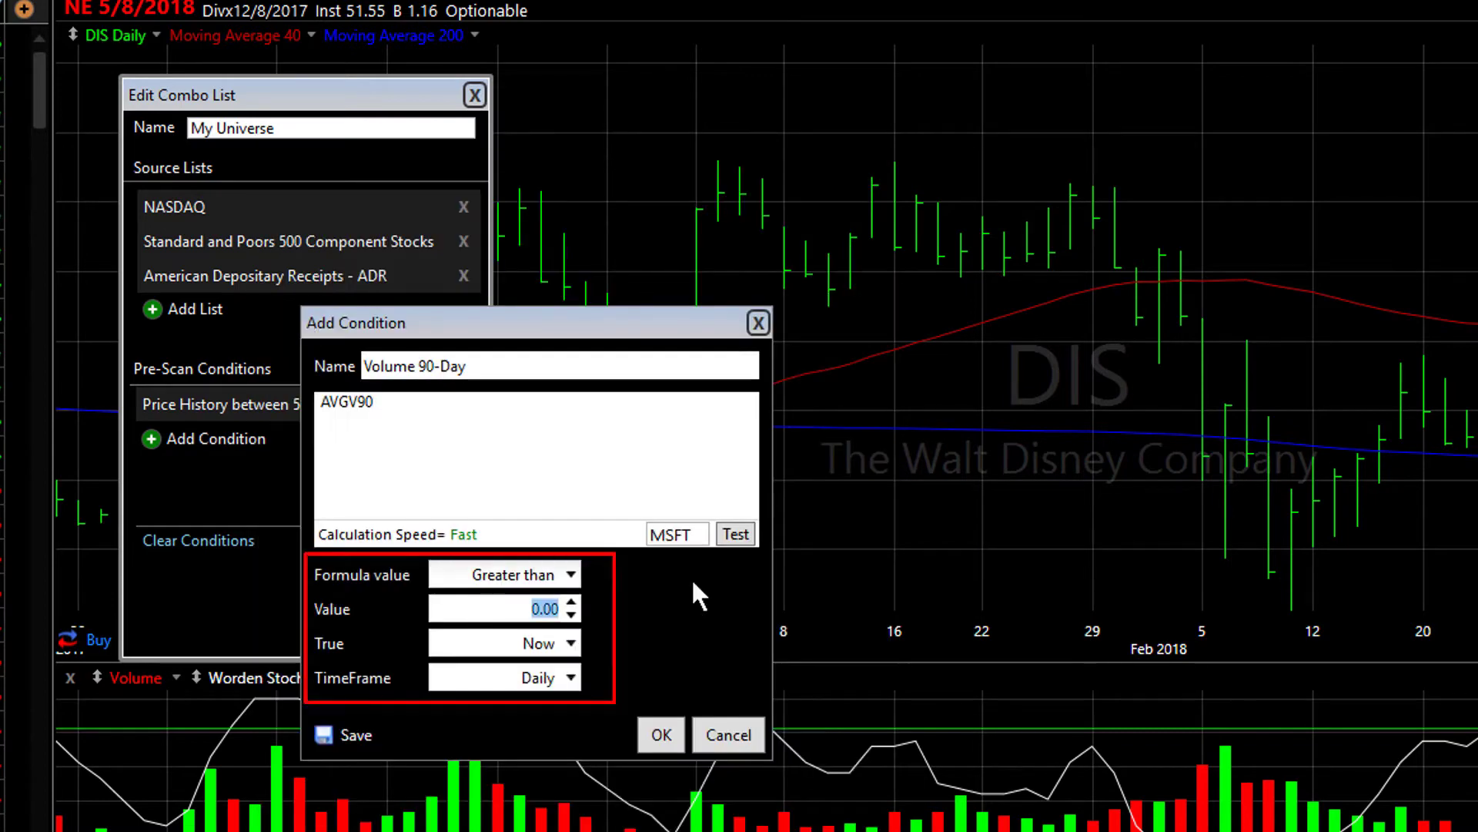
text(500000)
Confirm the 90-day volume condition, then add an Optionable Stocks condition
click(661, 734)
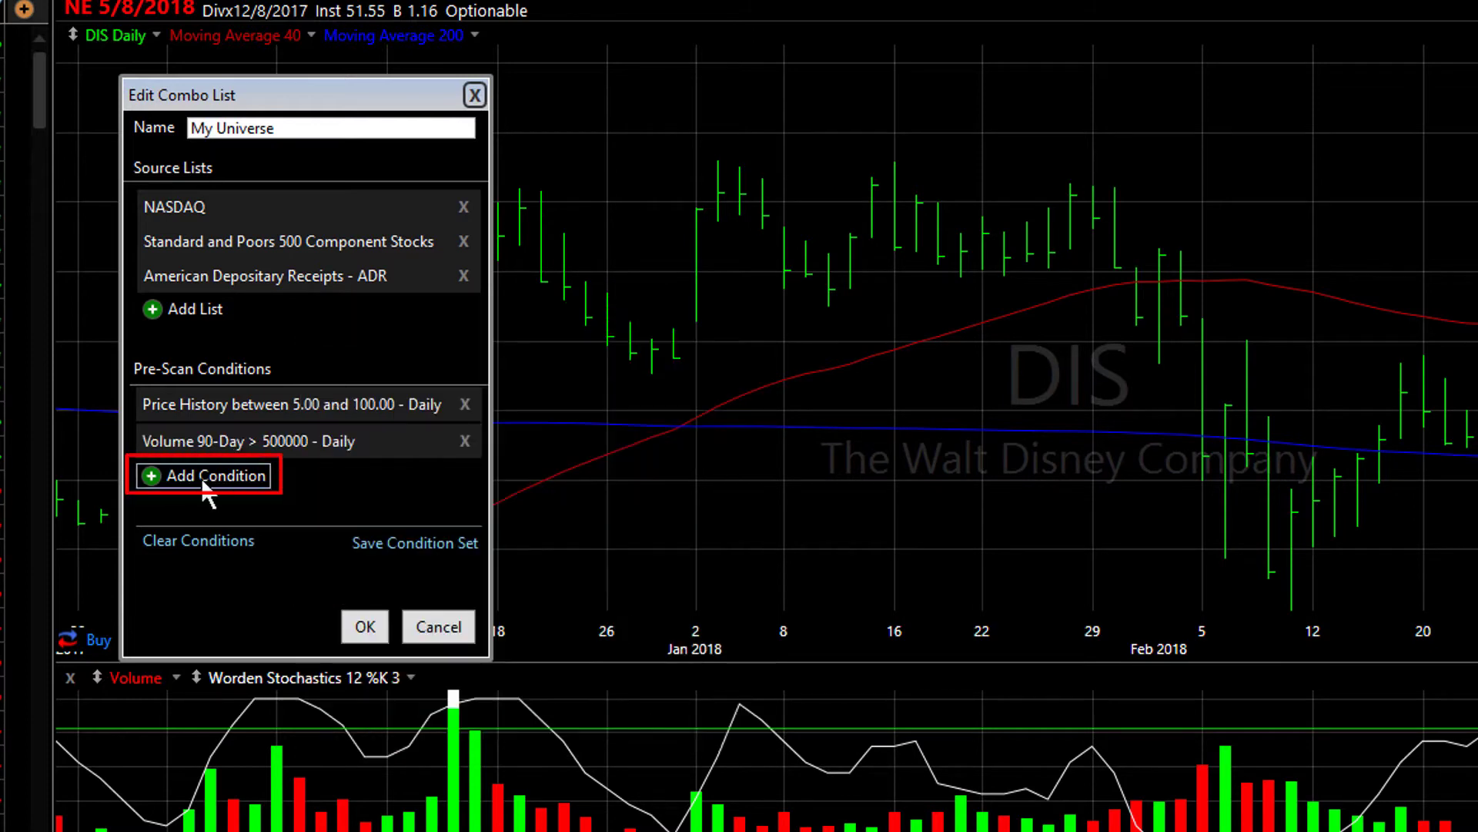
click(203, 481)
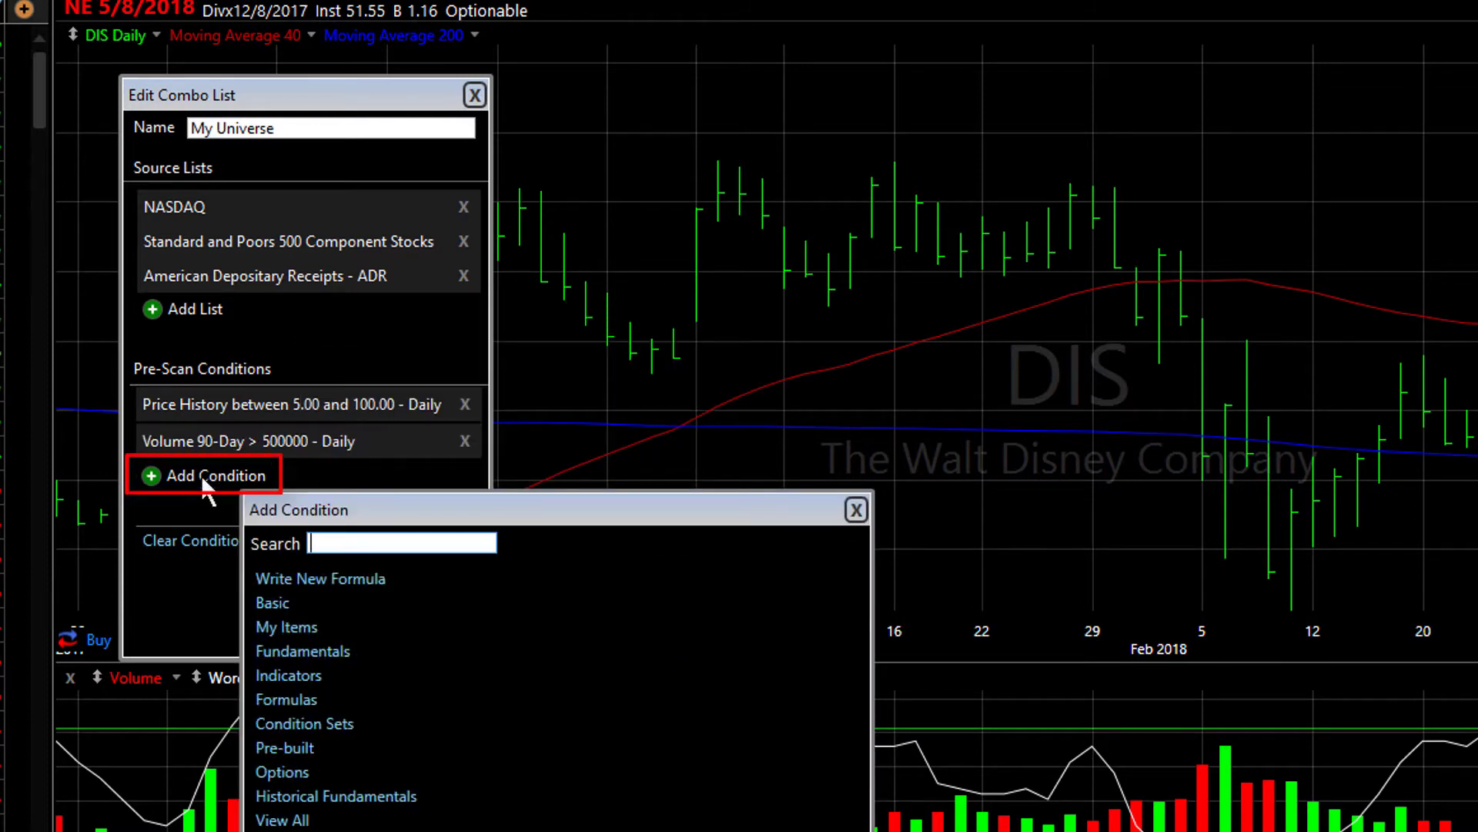
text(option)
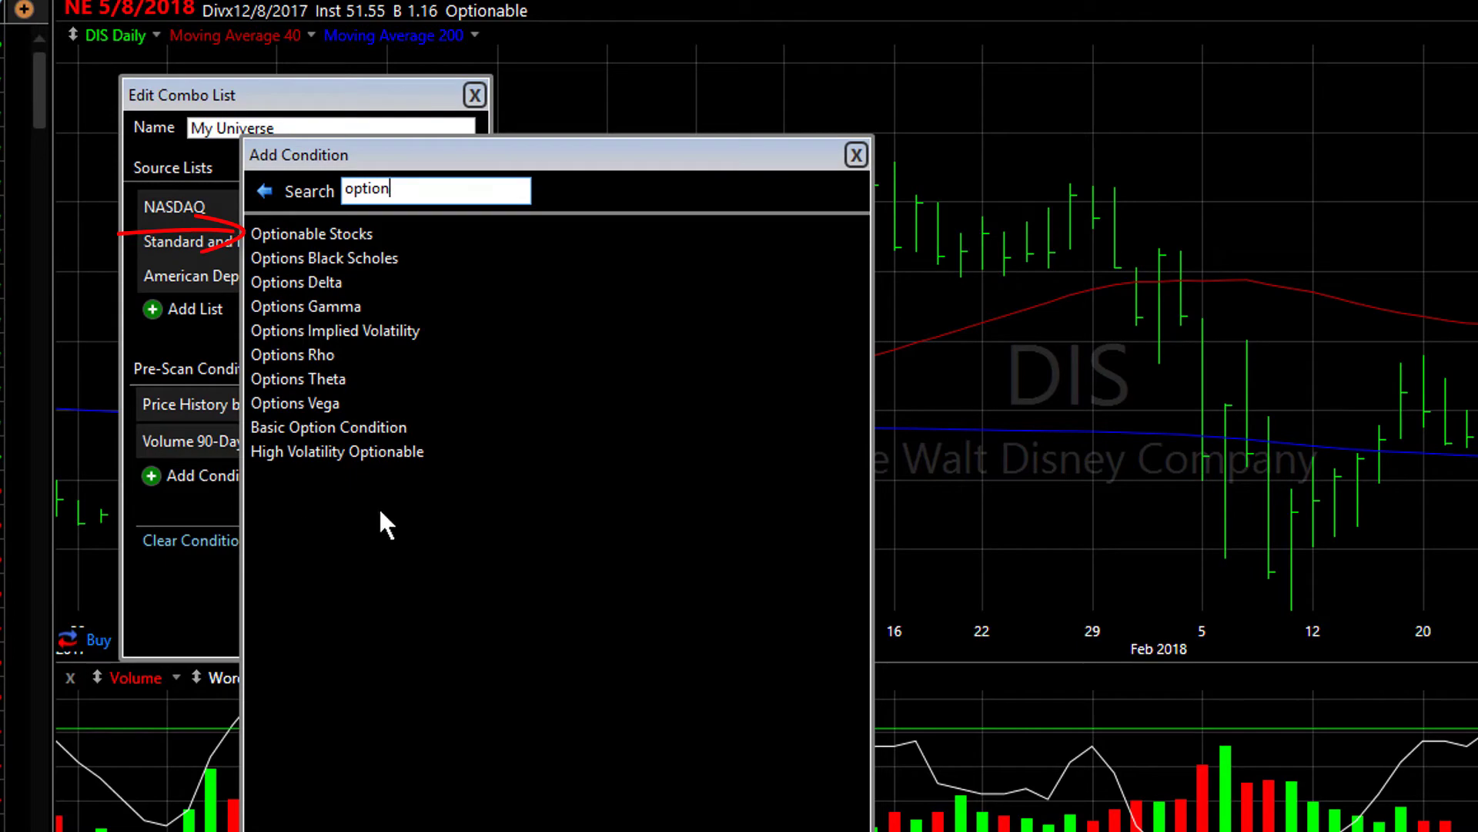
click(337, 233)
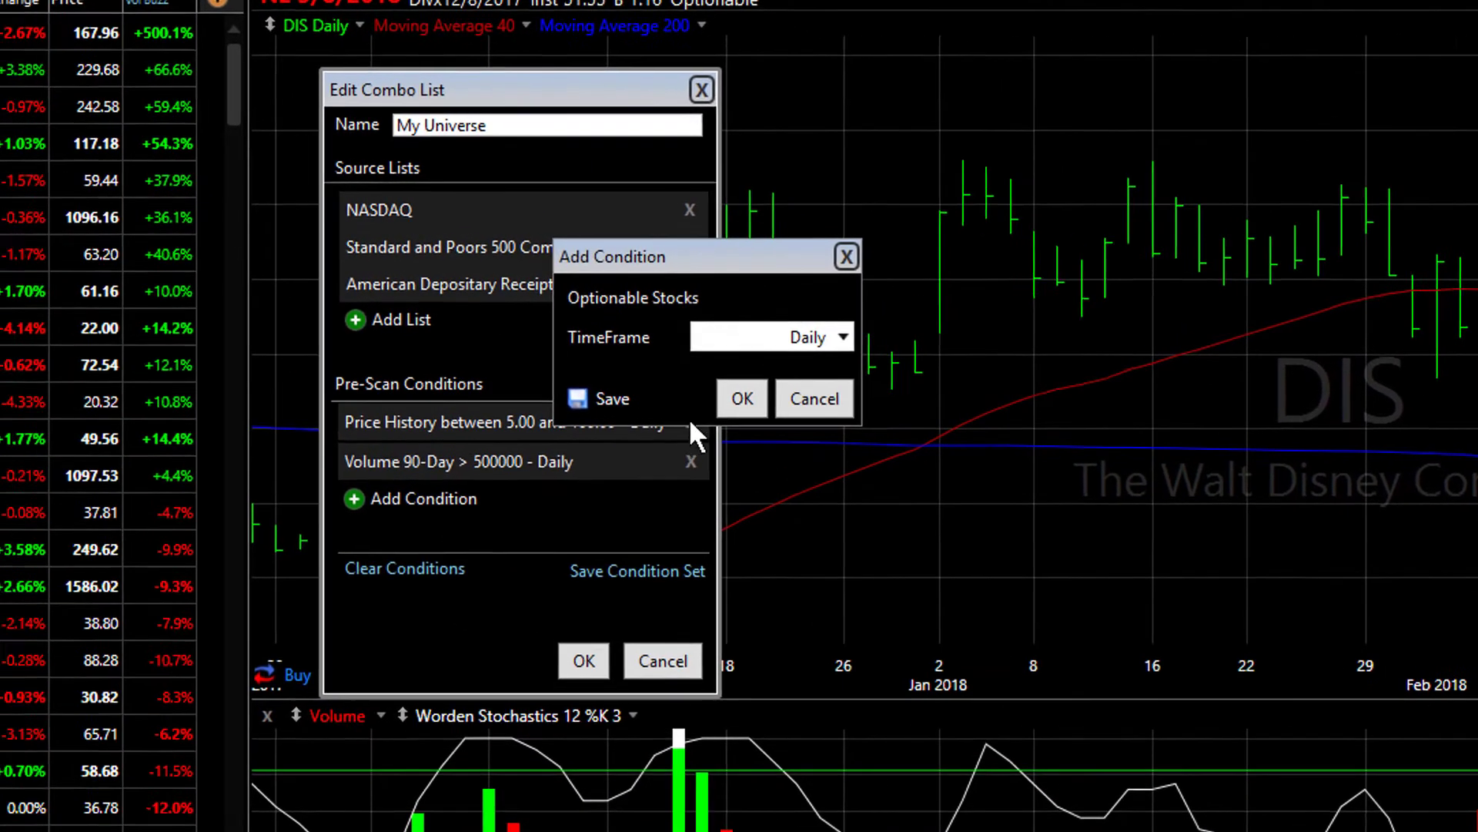
click(514, 383)
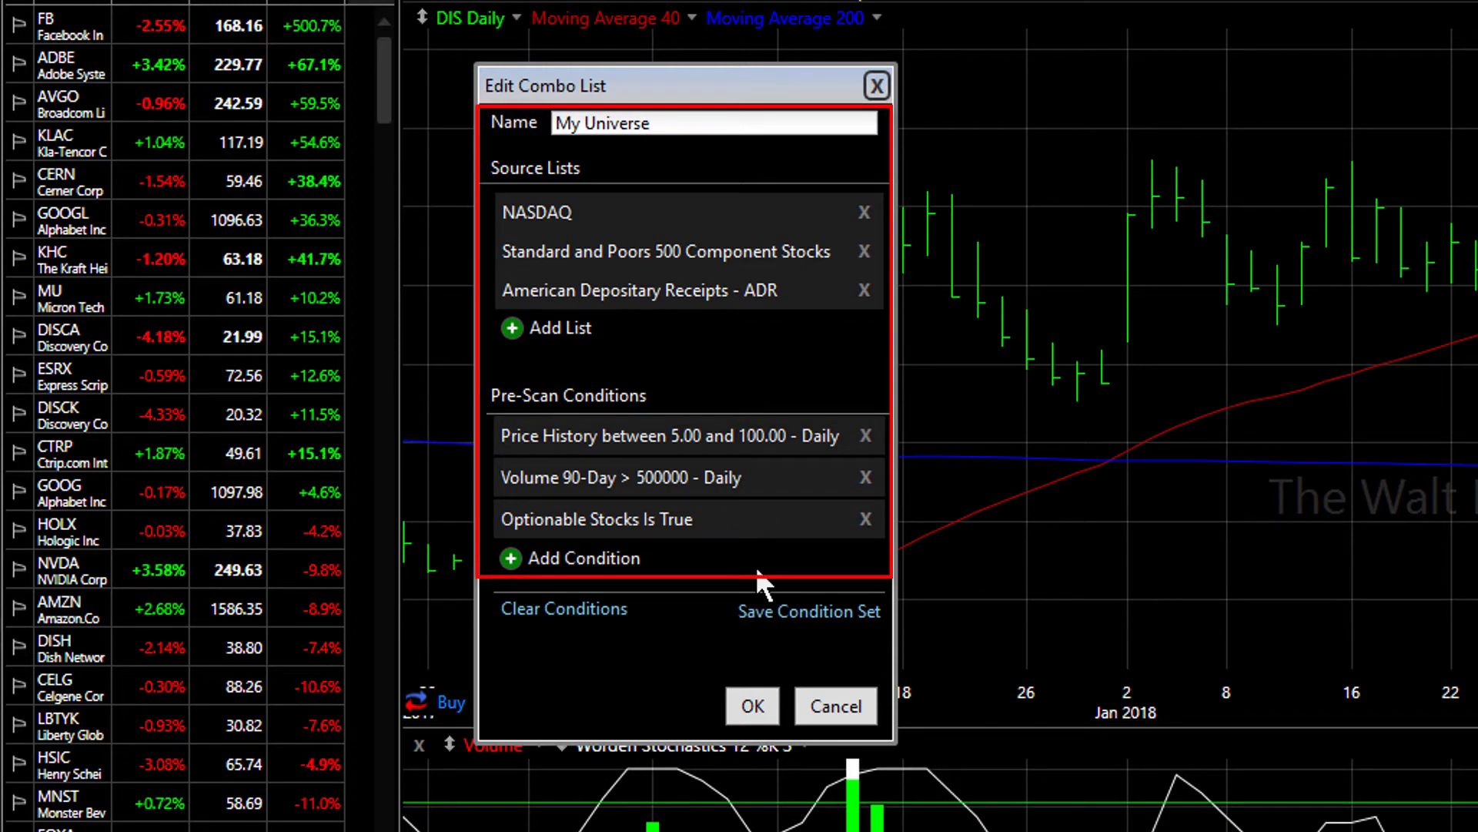
Save the My Universe combo list, loading it as an 829-item watchlist
click(753, 706)
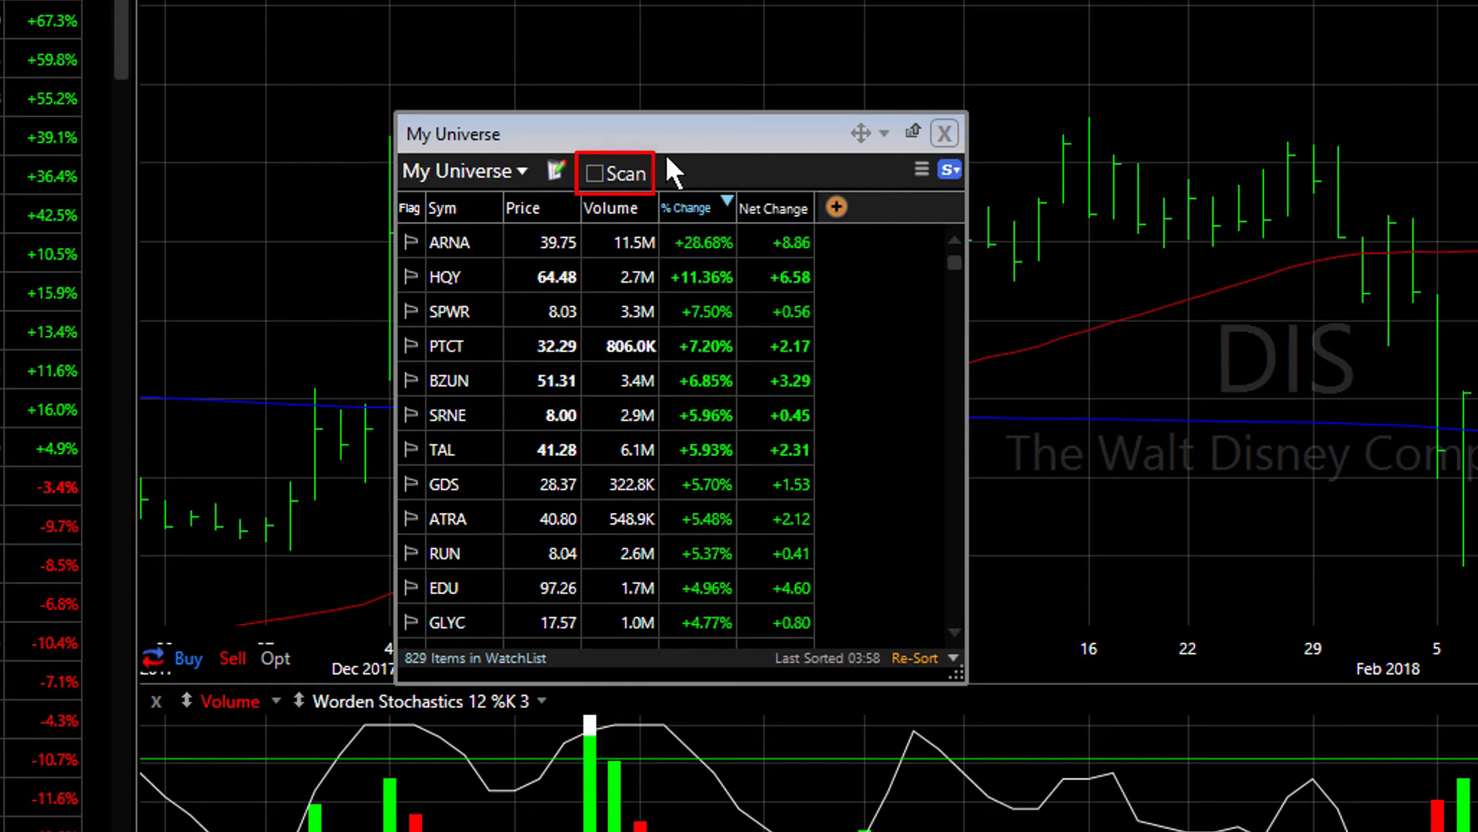
Scan My Universe with Above Avg Volume to narrow it to 115 items, then reopen its combo list settings
click(596, 173)
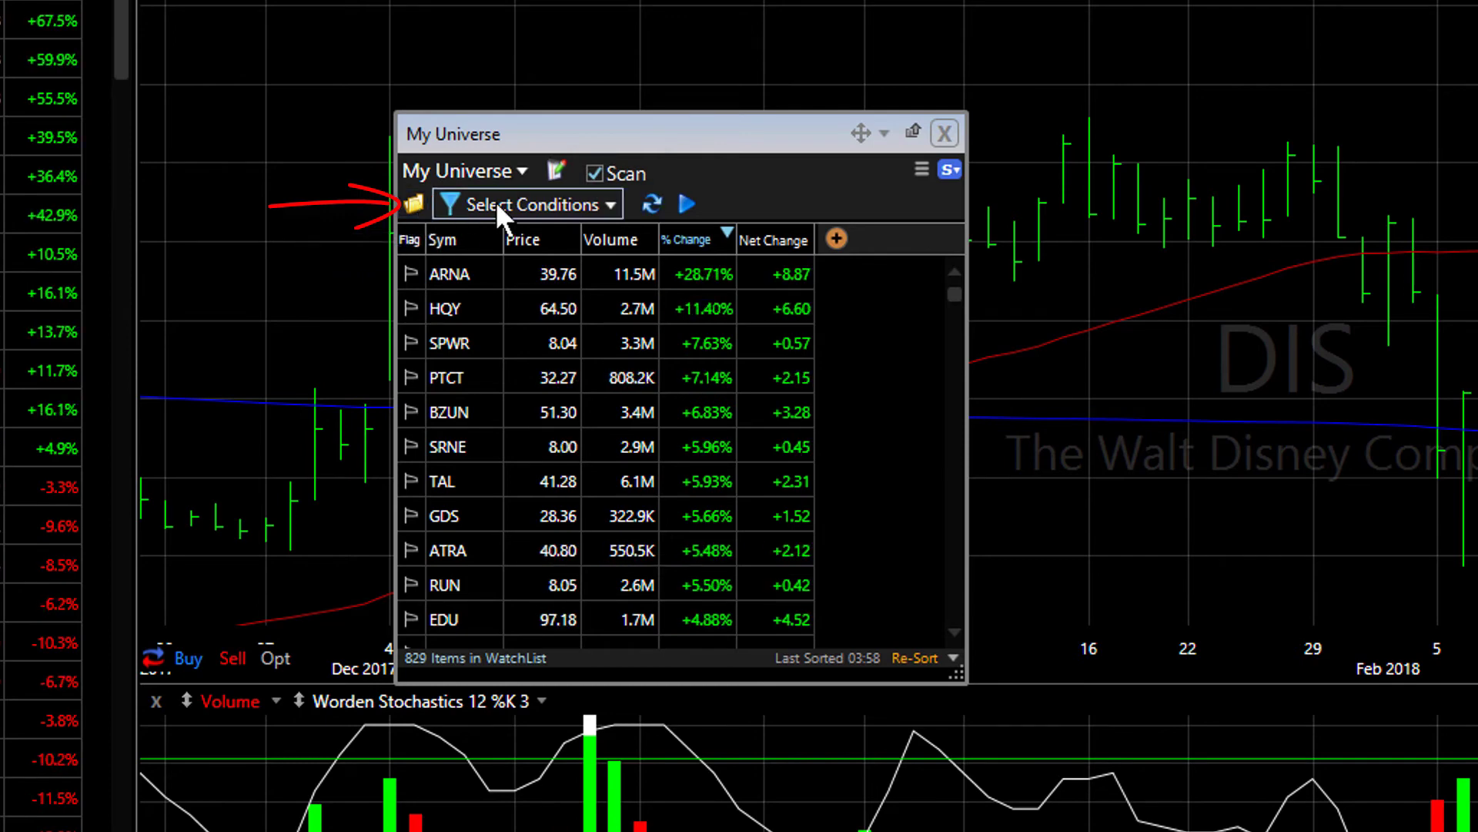
click(413, 201)
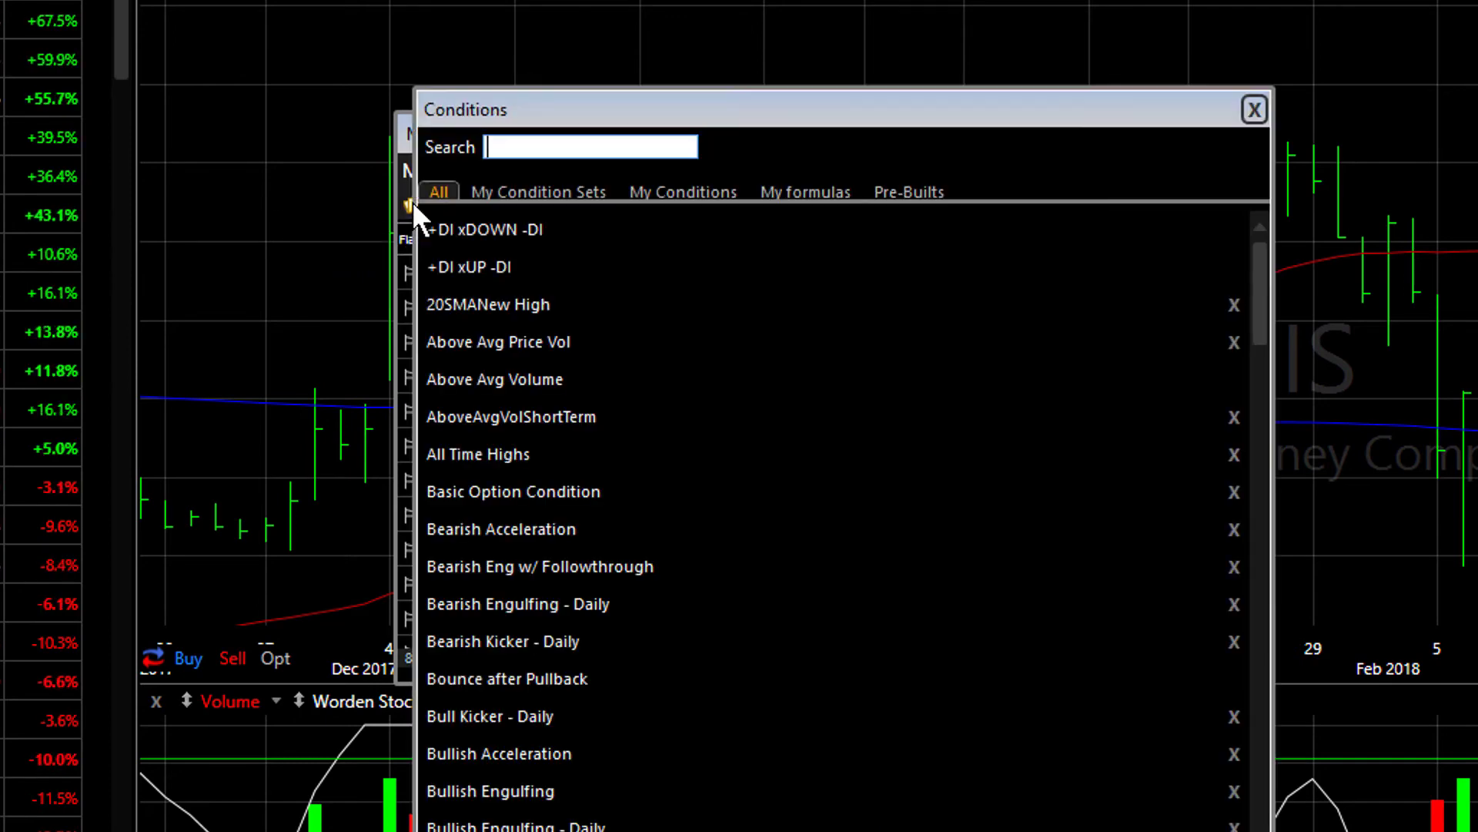
double_click(533, 381)
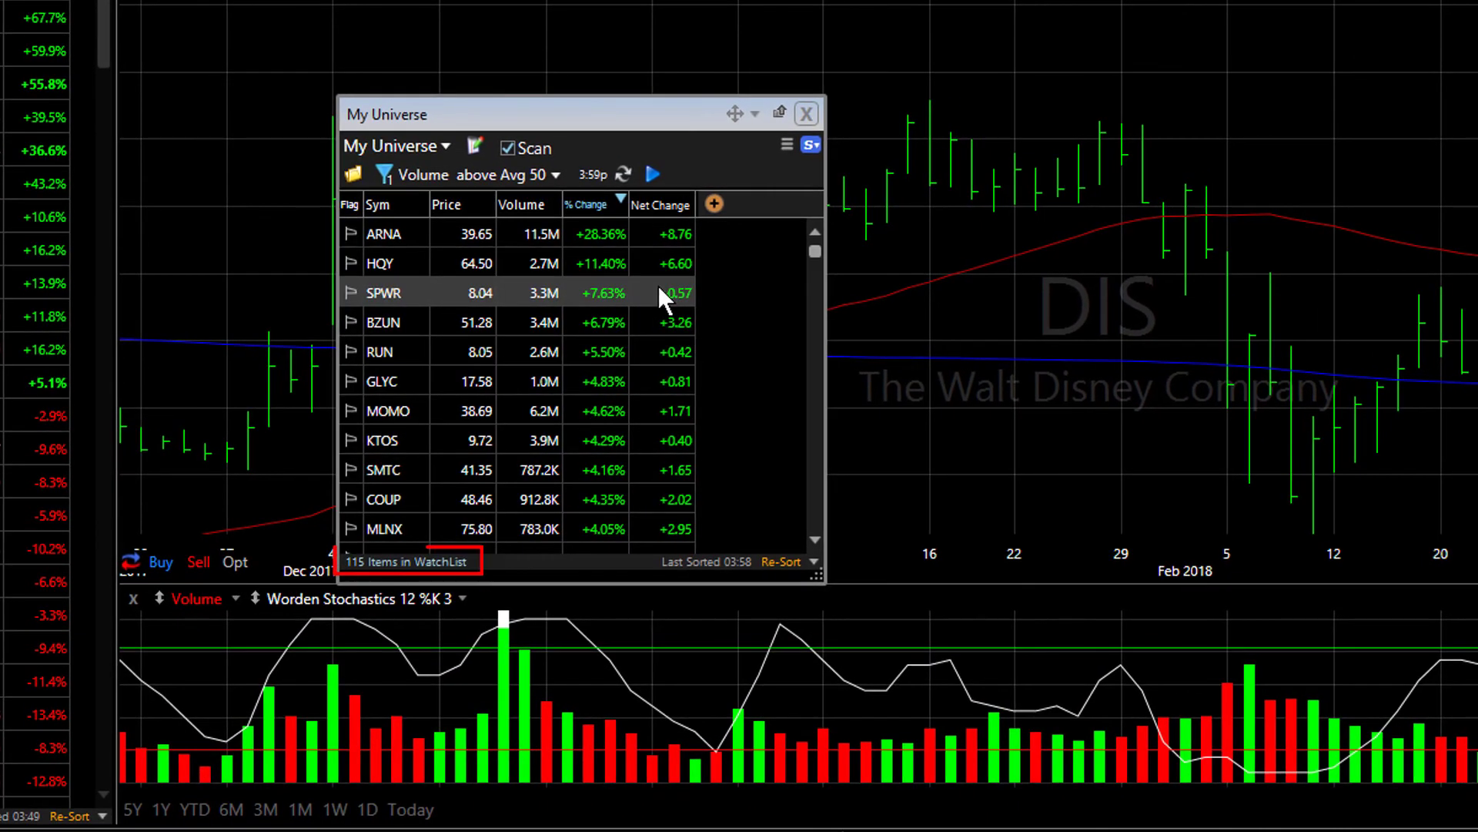
click(476, 145)
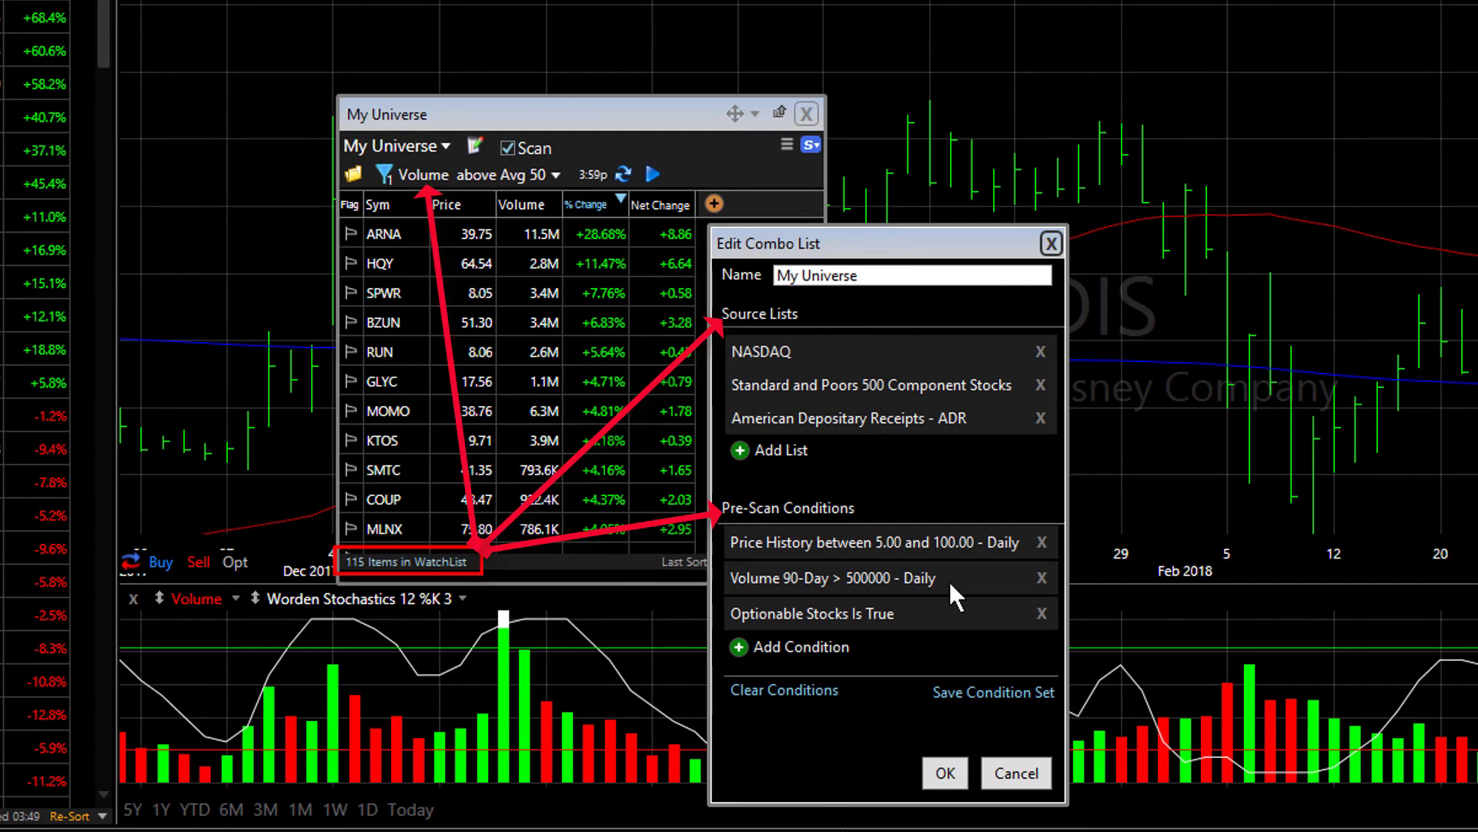
Close the combo settings and create a new combo list from the WatchLists Combo List tab
click(944, 772)
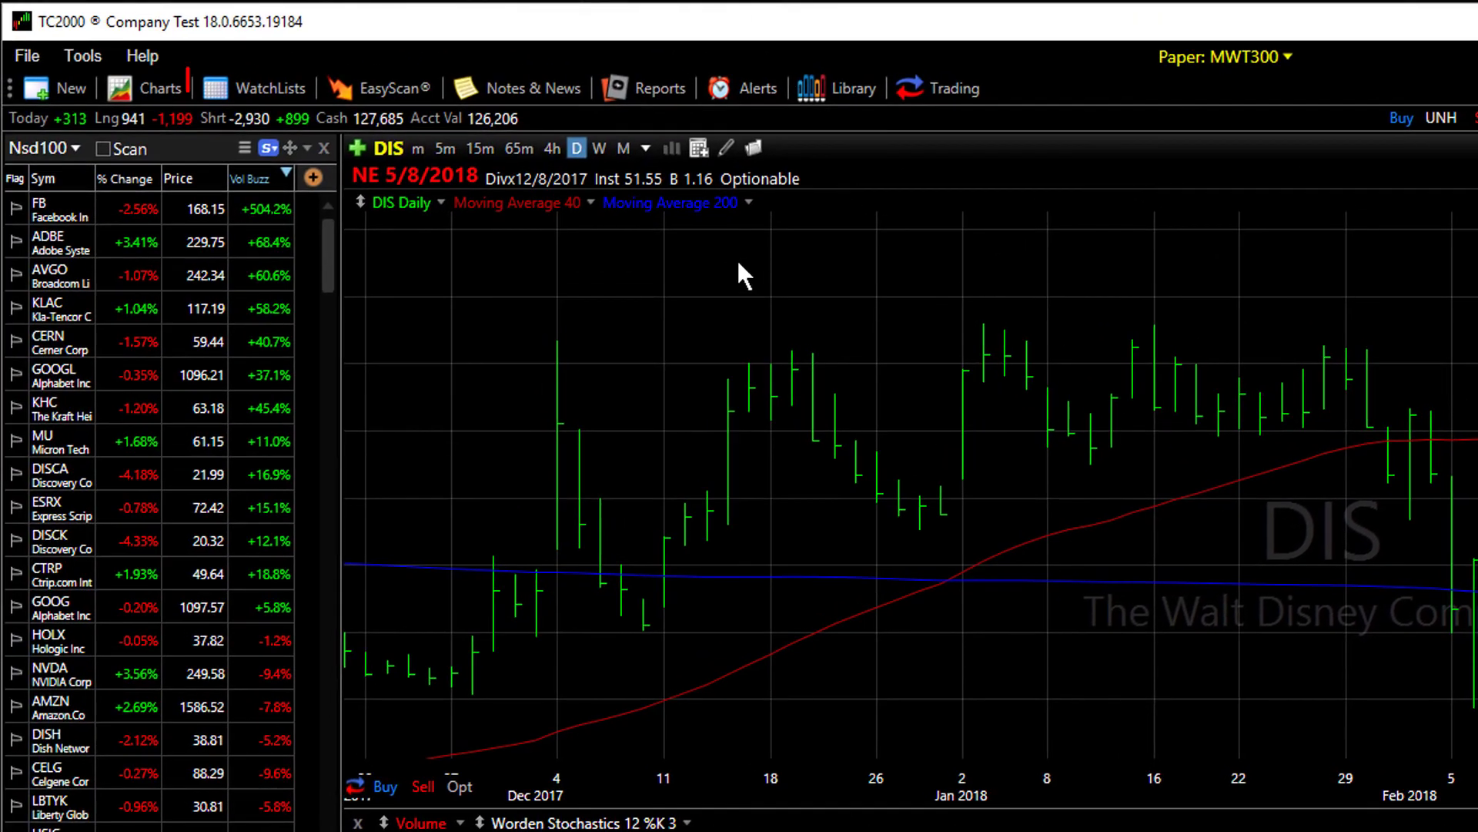
click(257, 85)
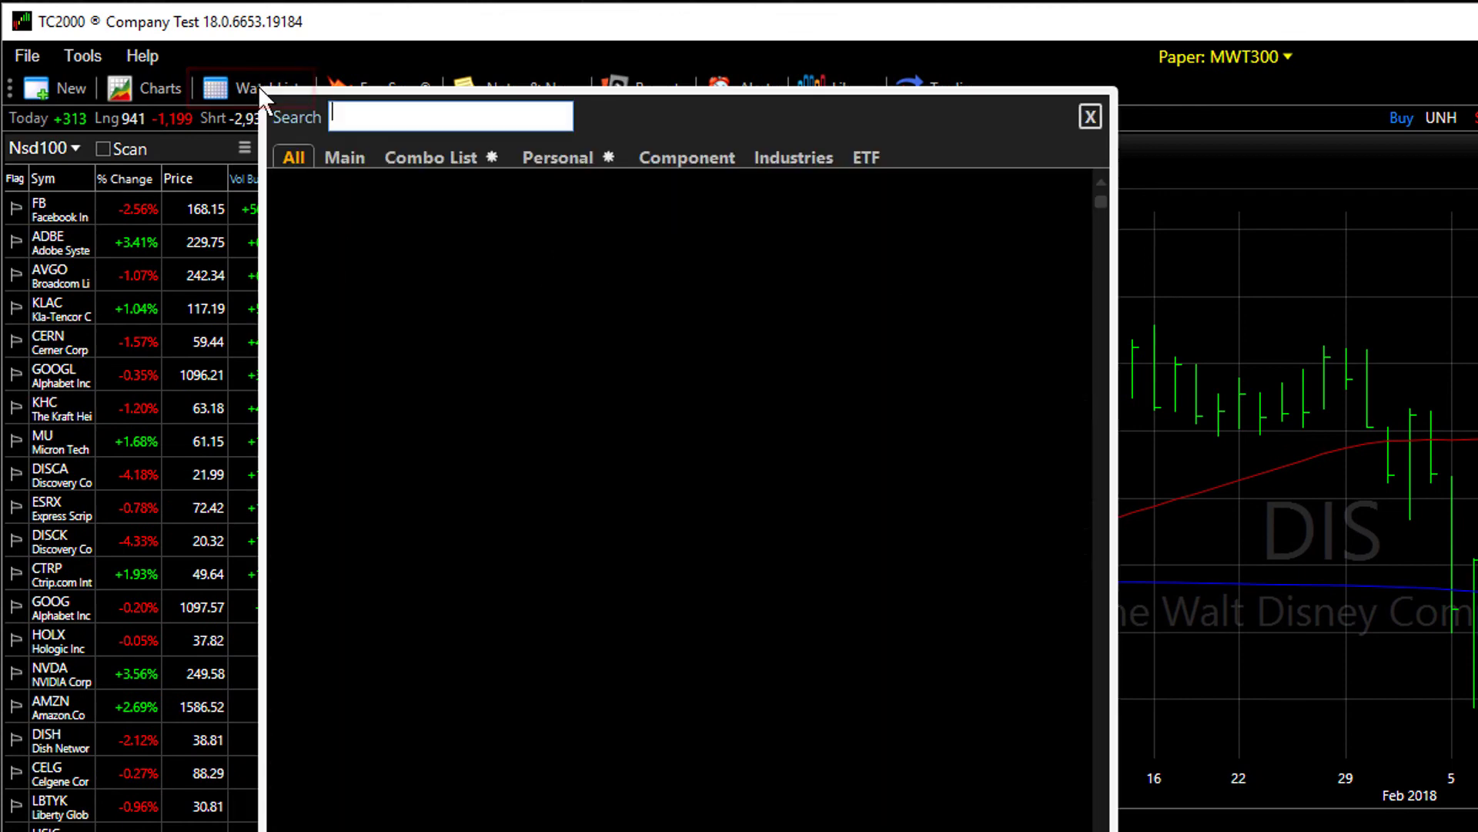
click(434, 156)
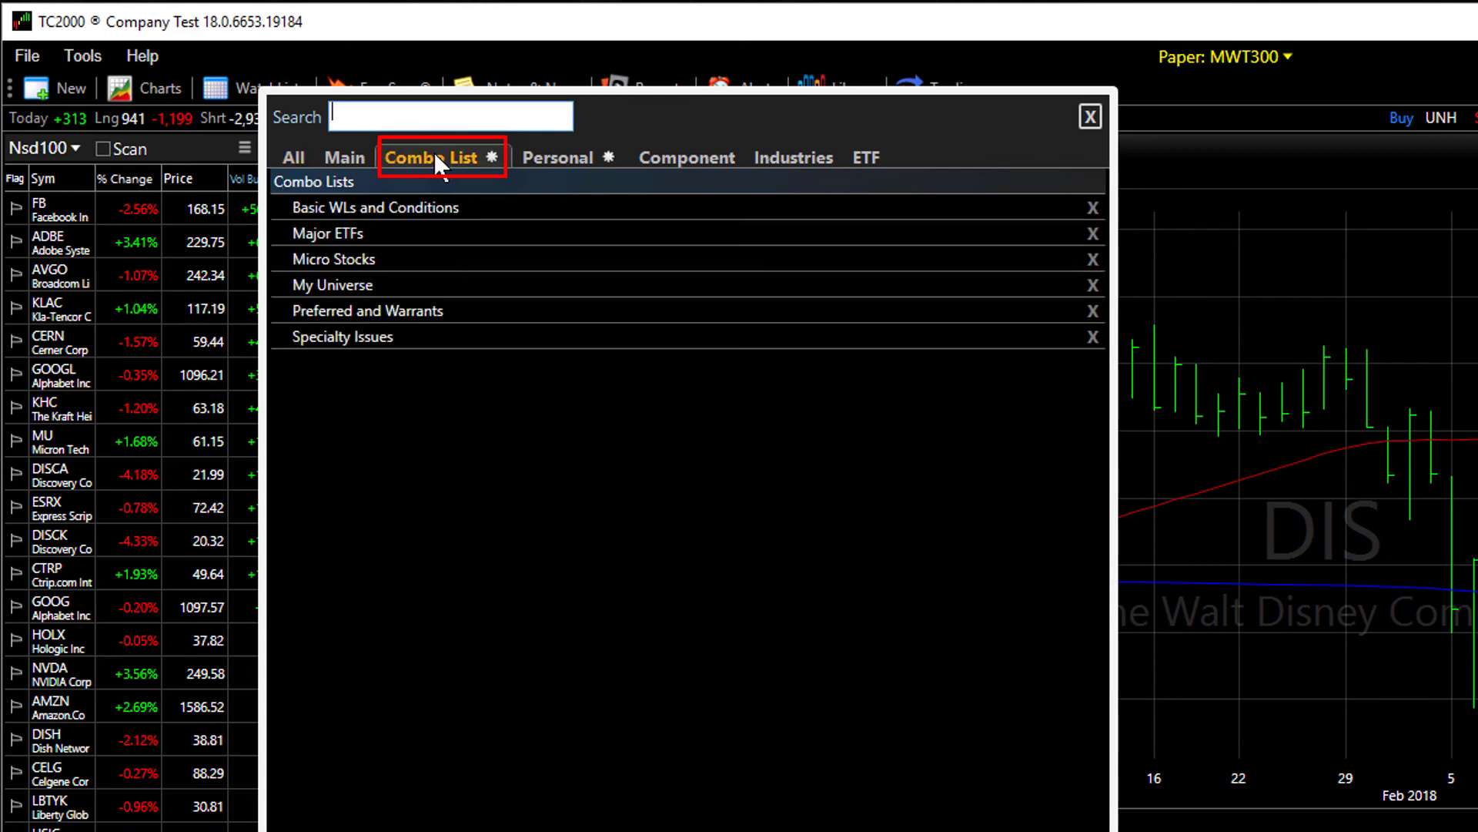
click(493, 159)
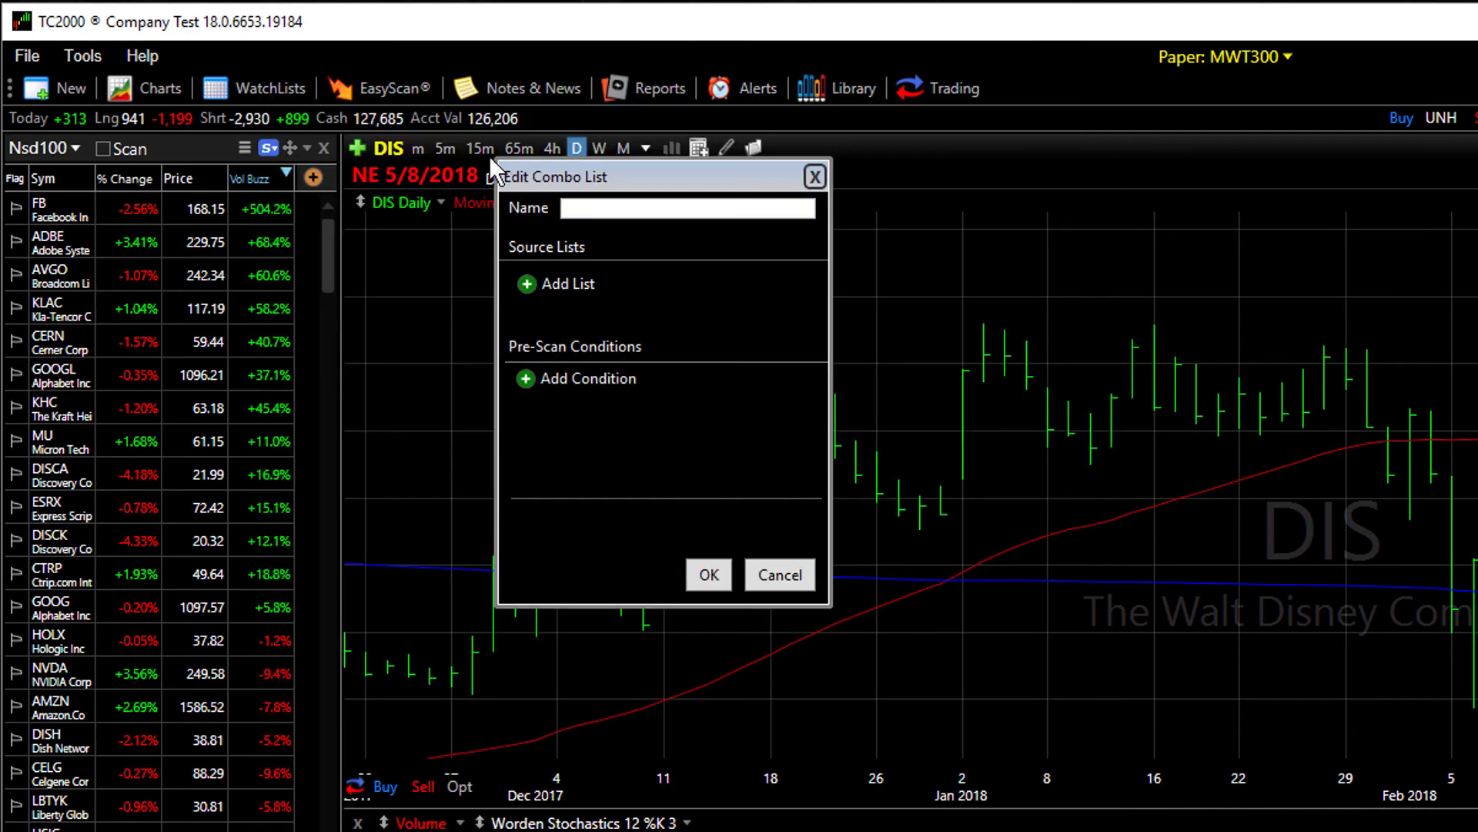